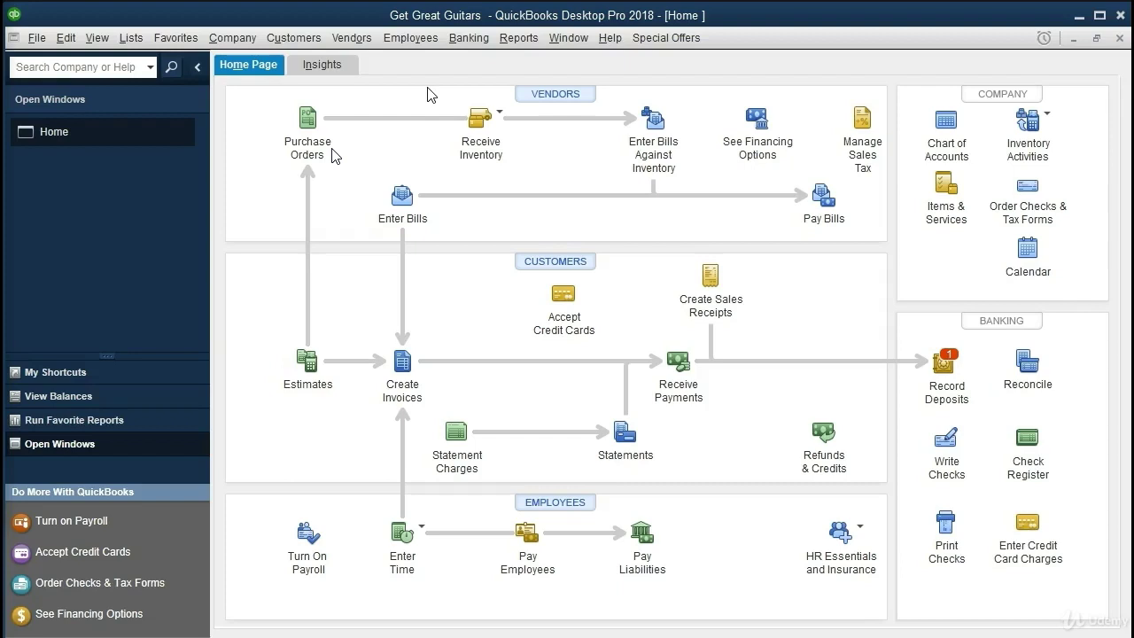
left_click(331, 146)
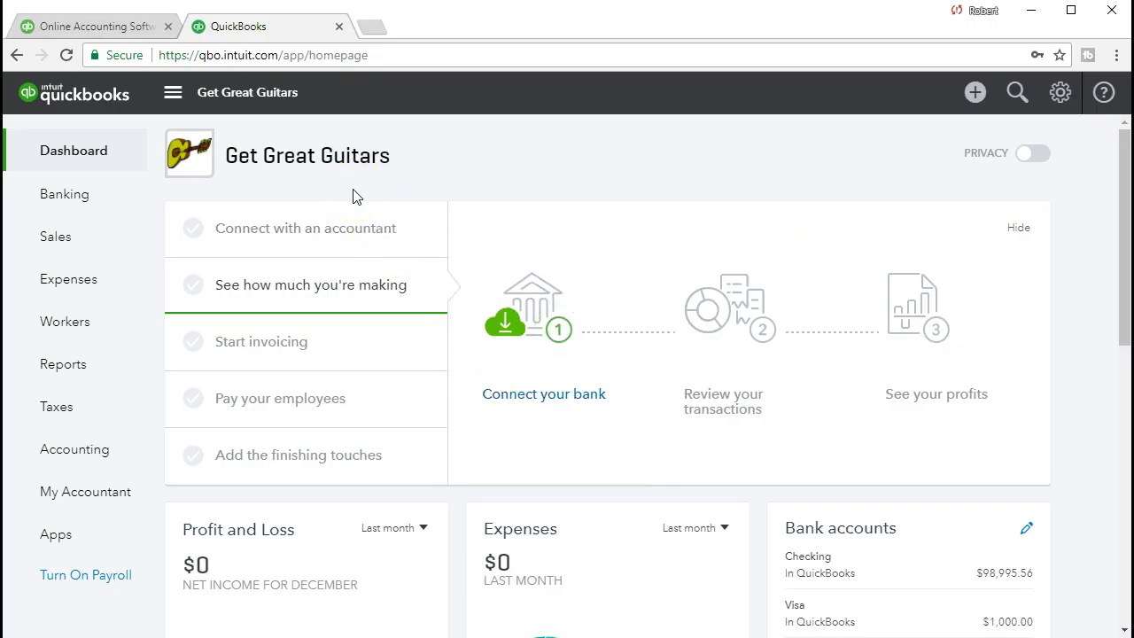
left_click(365, 226)
Step: Open a blank vendor bill form for Get Great Guitars
left_click(975, 92)
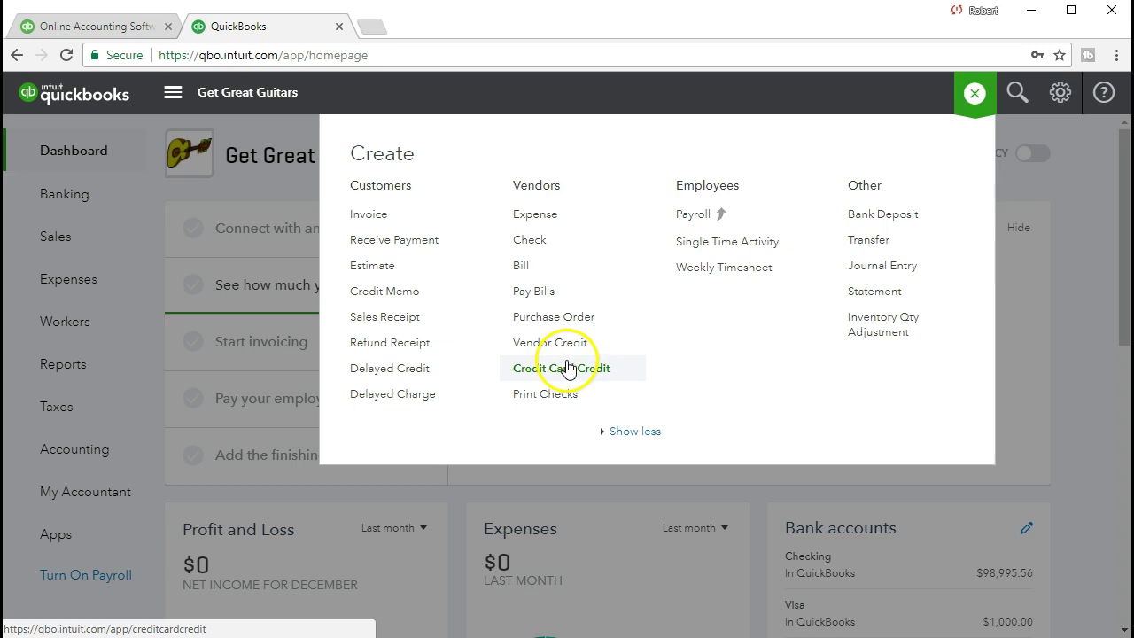
left_click(604, 266)
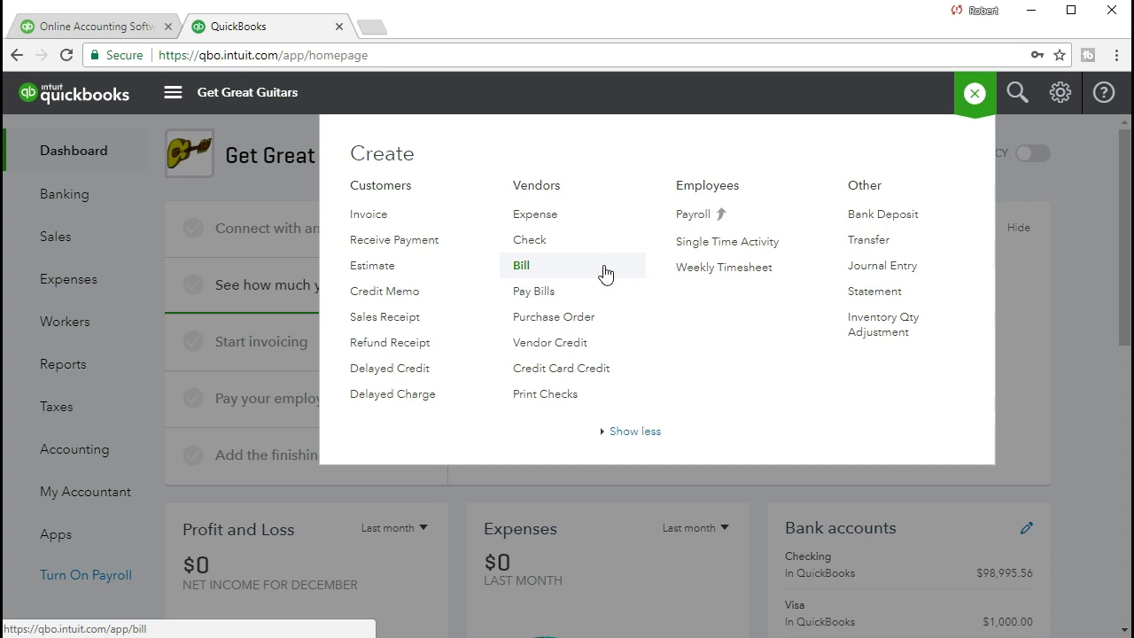
left_click(605, 269)
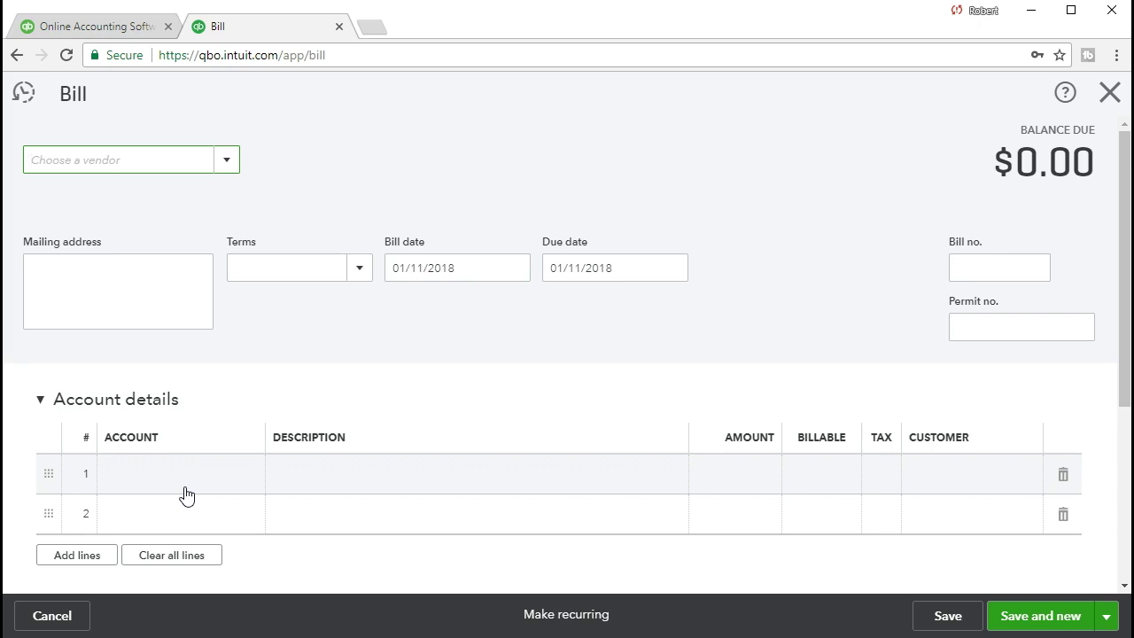
Step: Expand the bill's item details, review them alongside the account details and header, and close the form without saving
scroll(186, 494, "down", 1)
scroll(188, 492, "down", 2)
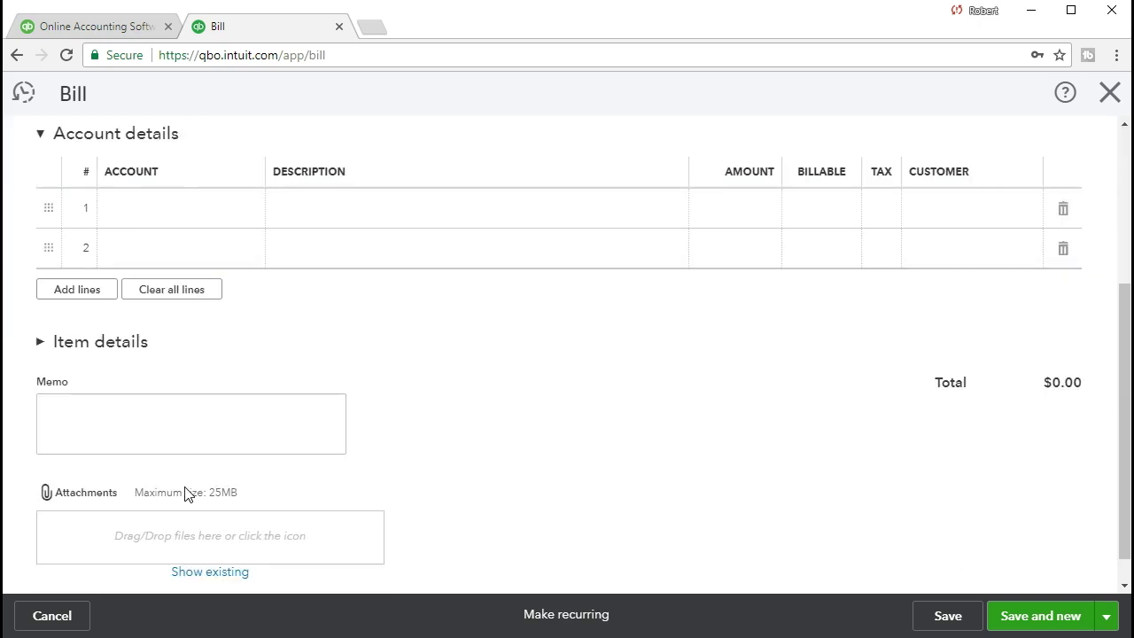
scroll(266, 385, "down", 1)
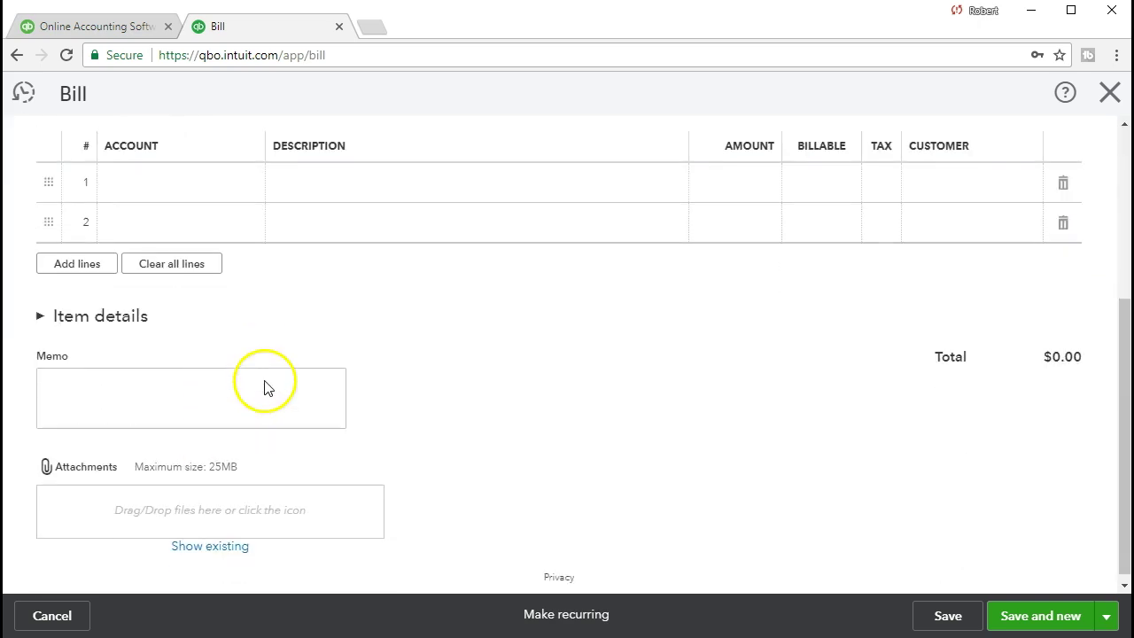
left_click(39, 308)
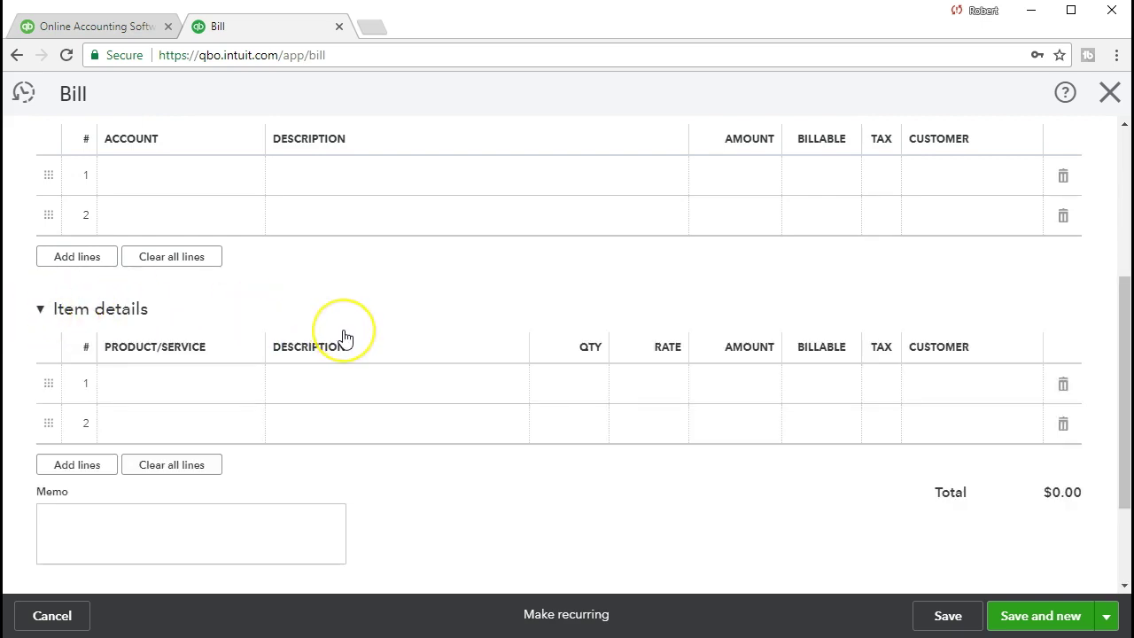
scroll(343, 335, "up", 3)
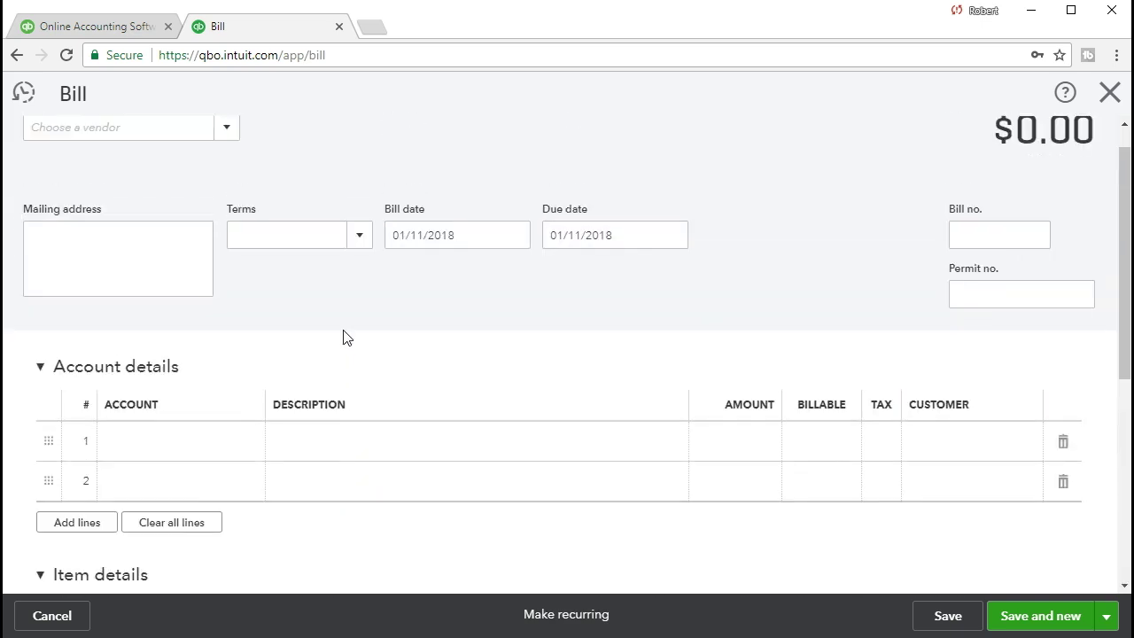
scroll(346, 338, "up", 1)
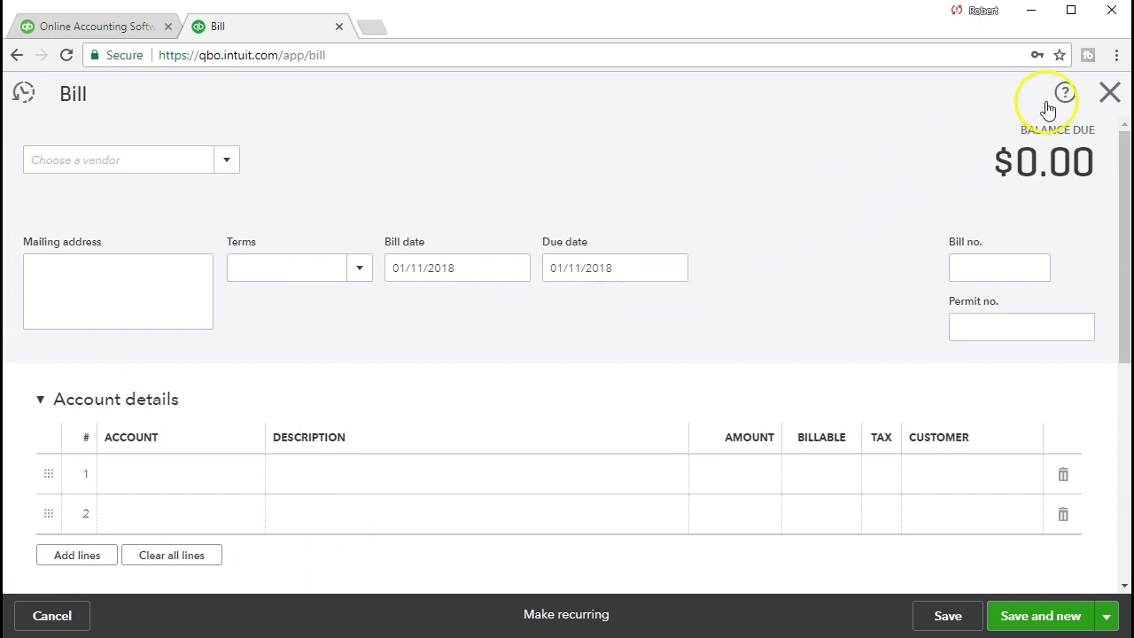
left_click(1108, 96)
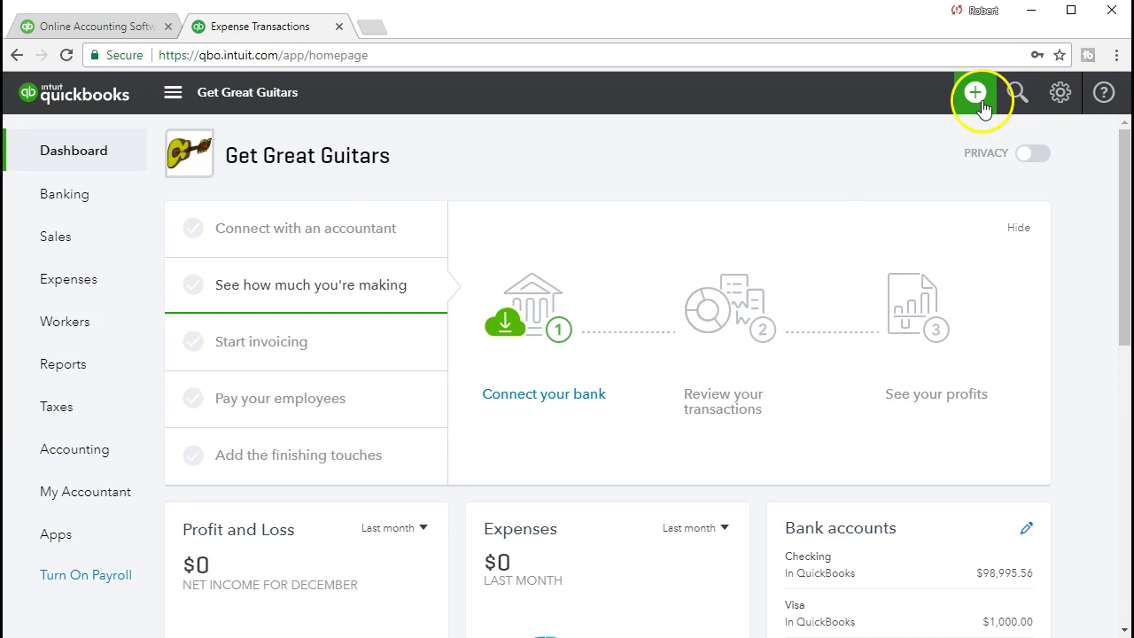
Step: Open the Pay Bills form to review the open Epiphone bill, and close it without paying
left_click(974, 93)
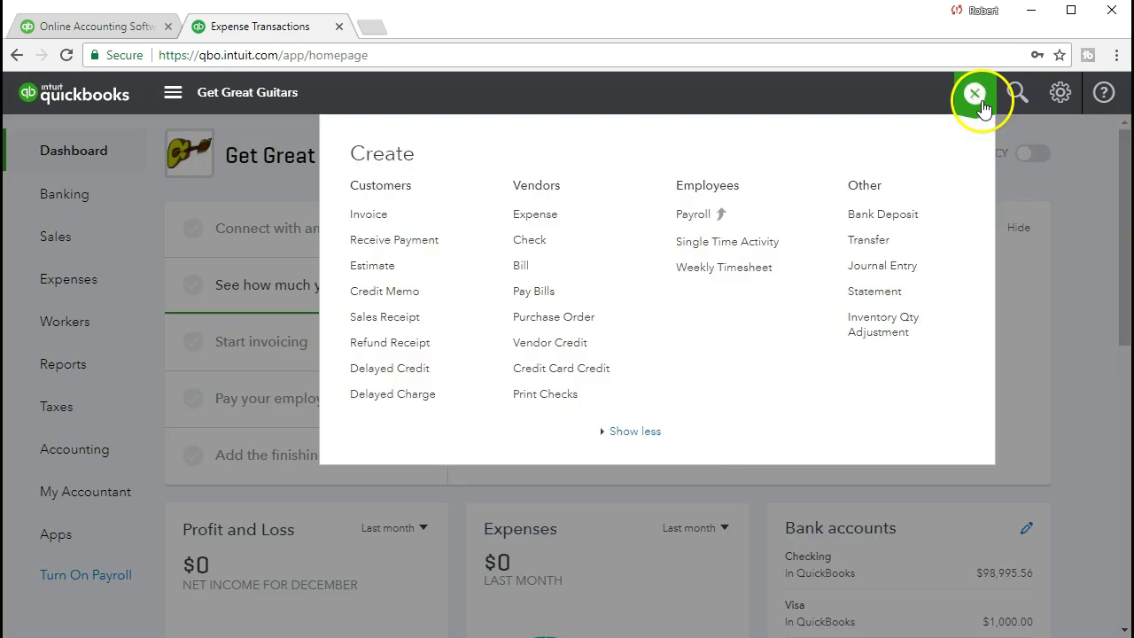
left_click(544, 291)
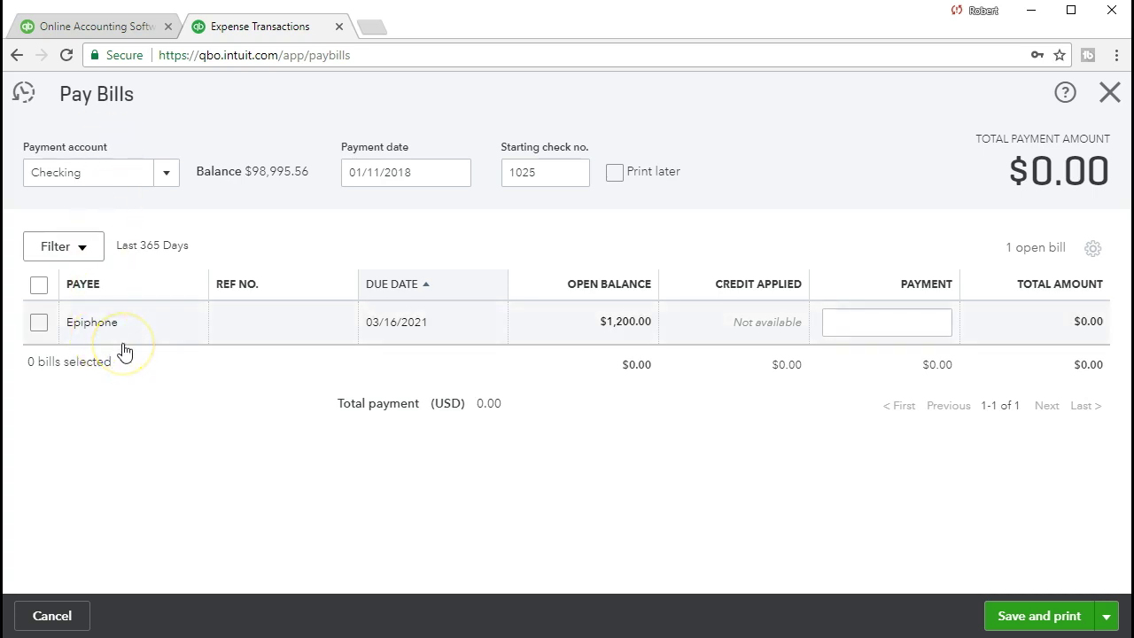
left_click(92, 338)
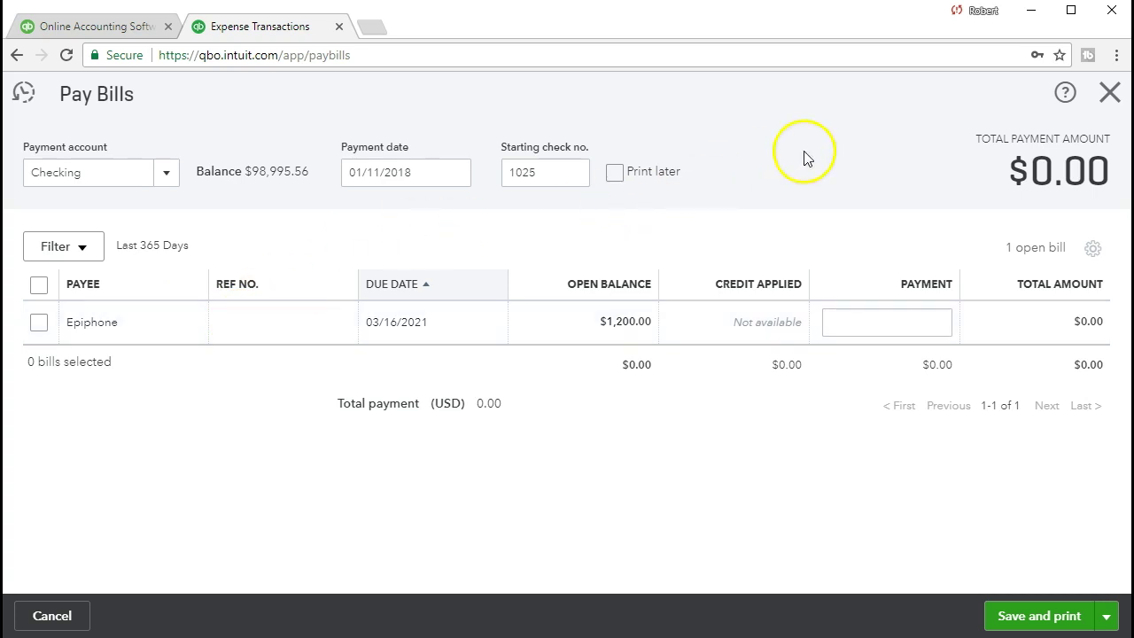
left_click(1110, 94)
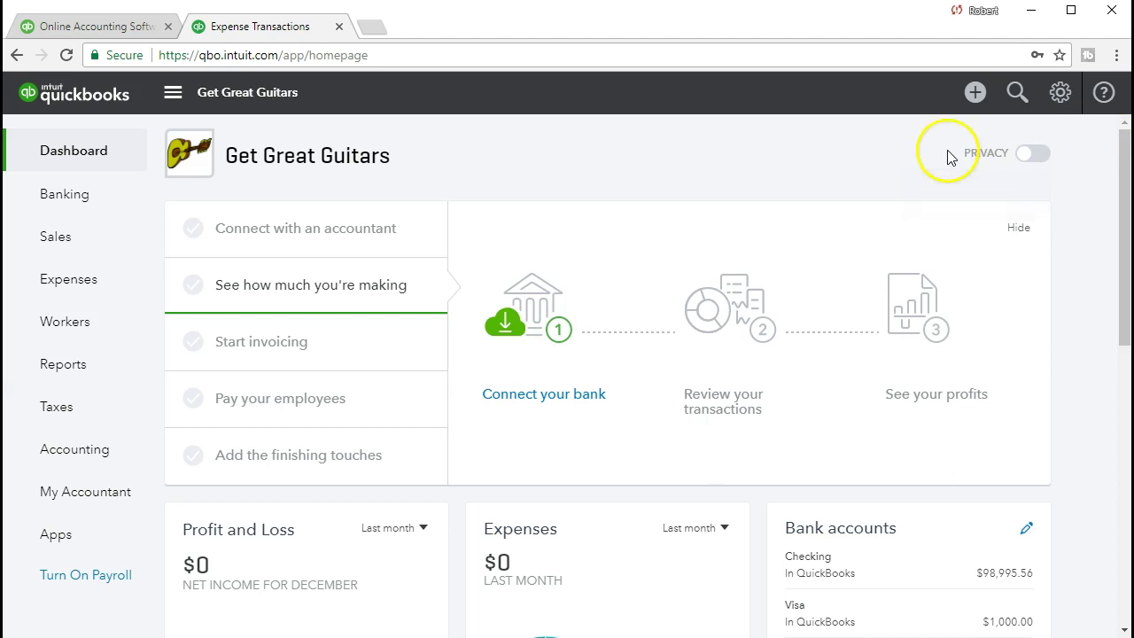
Step: Open a blank purchase order and view its list of vendors without choosing one
left_click(975, 94)
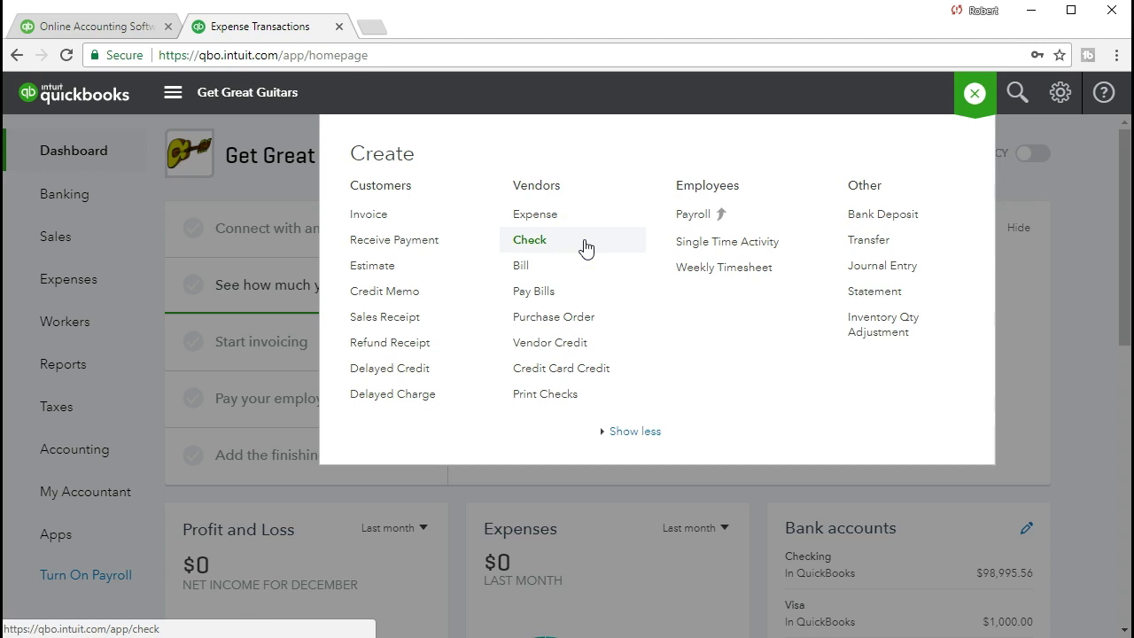
left_click(595, 329)
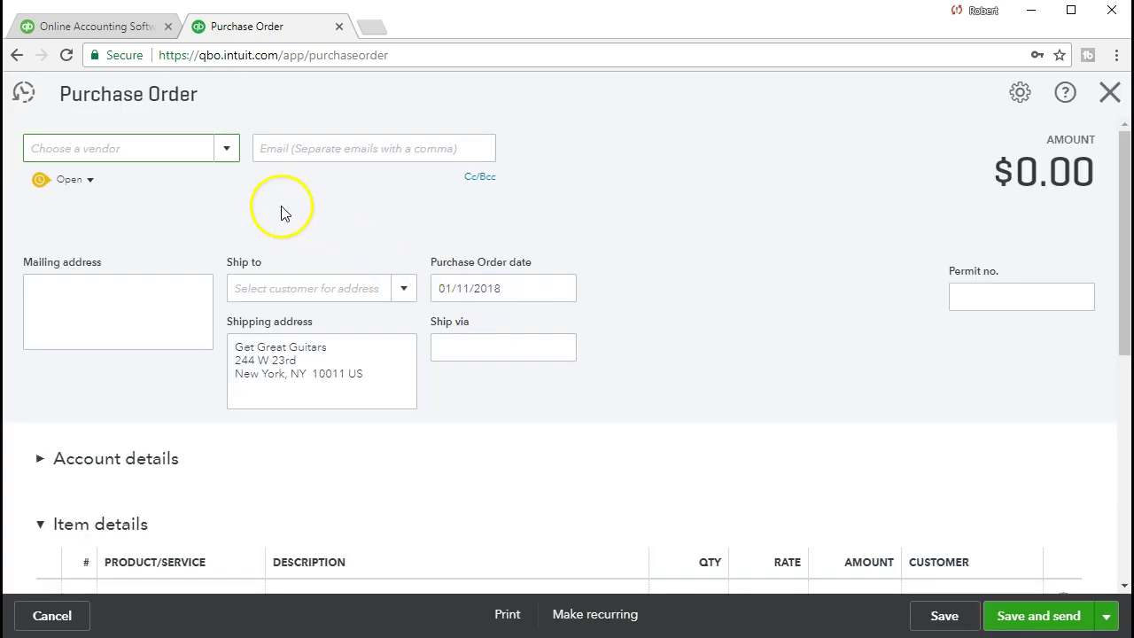
left_click(228, 148)
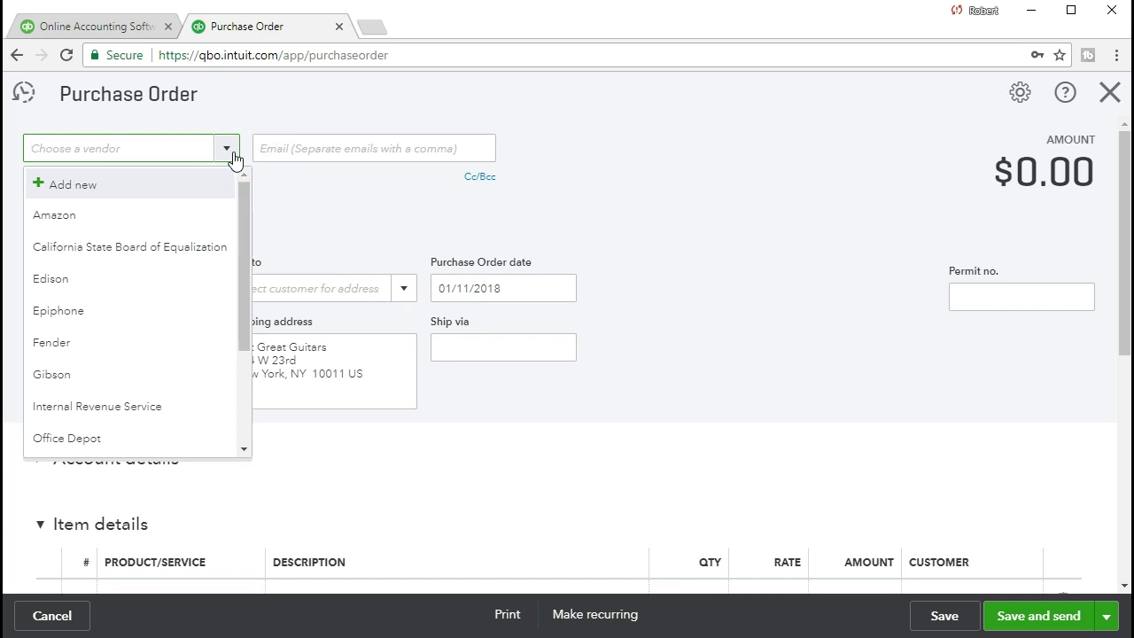
left_click(233, 158)
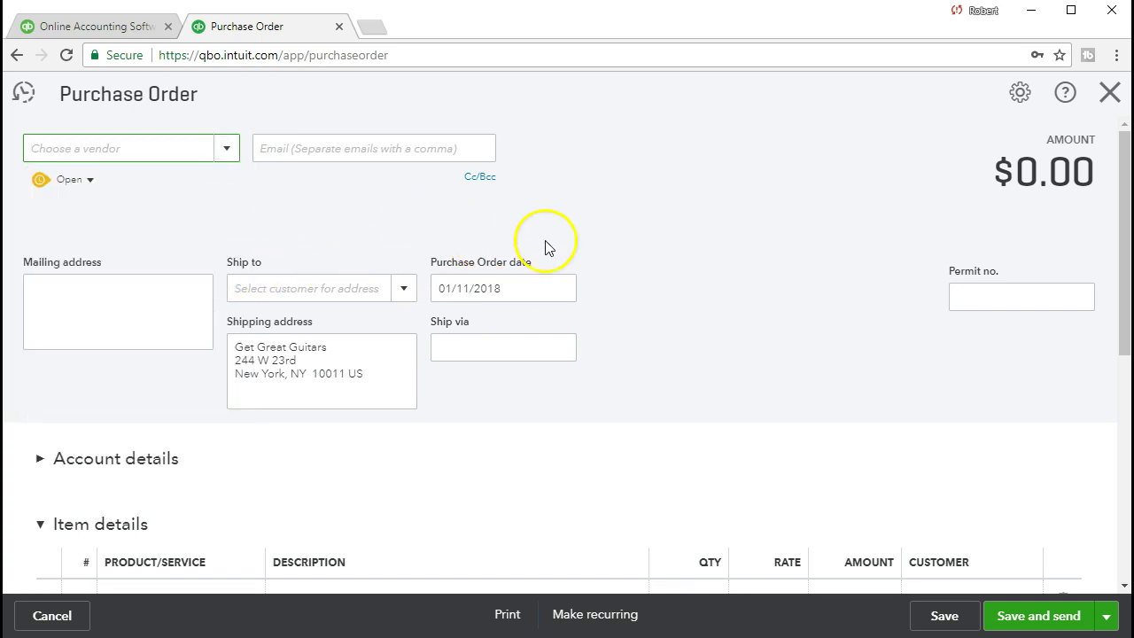
Step: Inspect the product/service choices on the purchase order's first item line, and close the form without saving
scroll(652, 263, "down", 1)
scroll(656, 266, "down", 1)
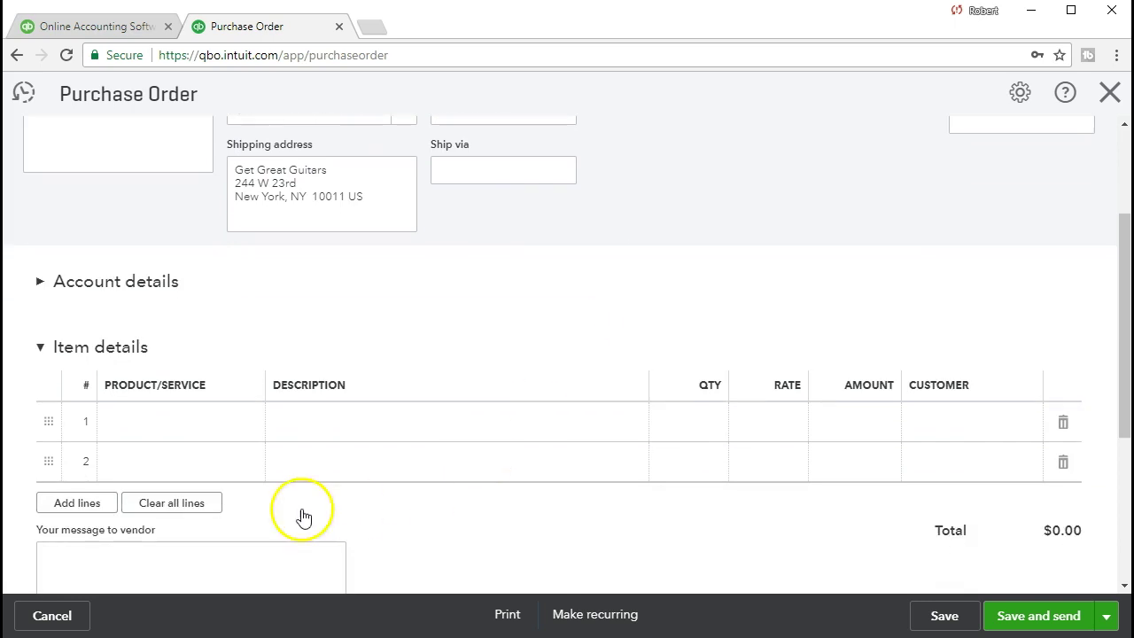
left_click(213, 427)
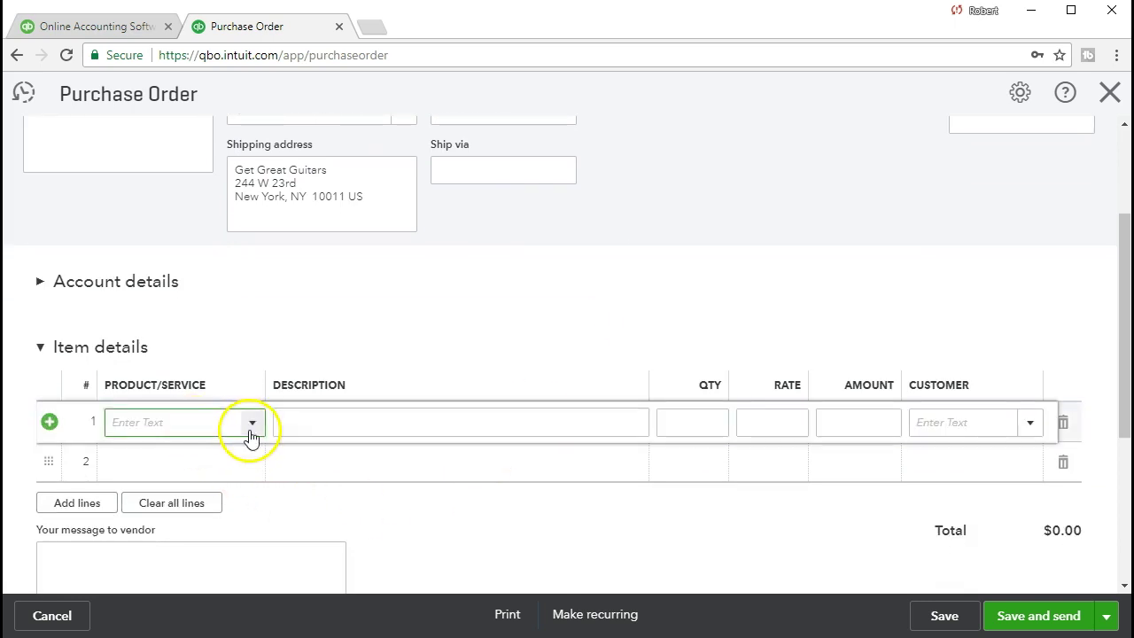
left_click(251, 429)
left_click(252, 429)
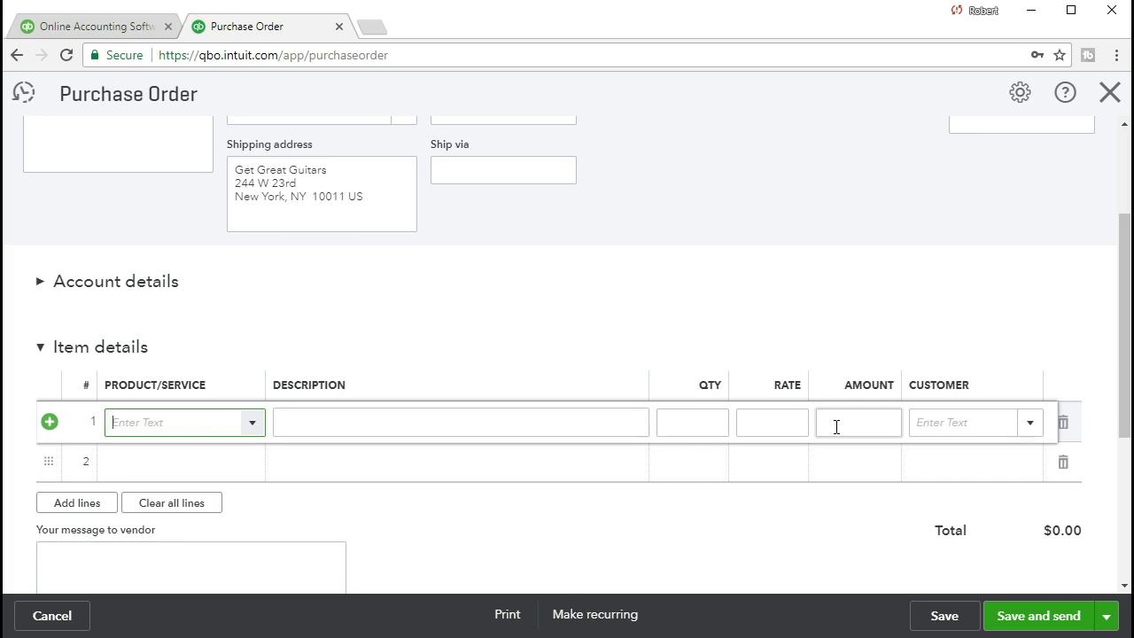
left_click(1104, 106)
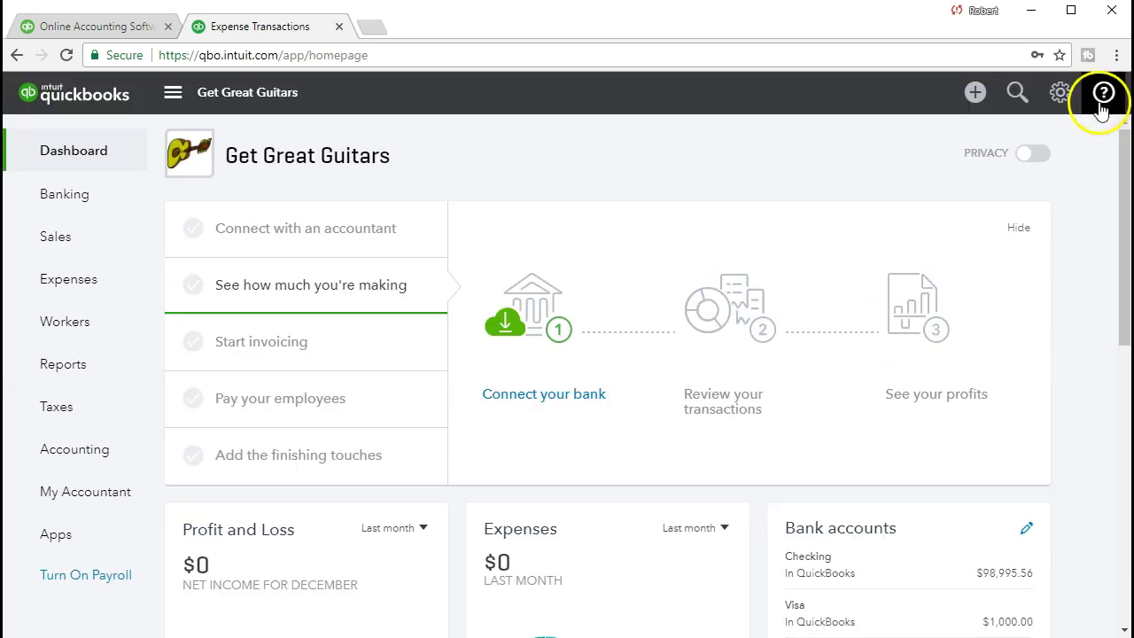
Step: Review the vendor transaction types that can be created and open a blank check form
left_click(974, 94)
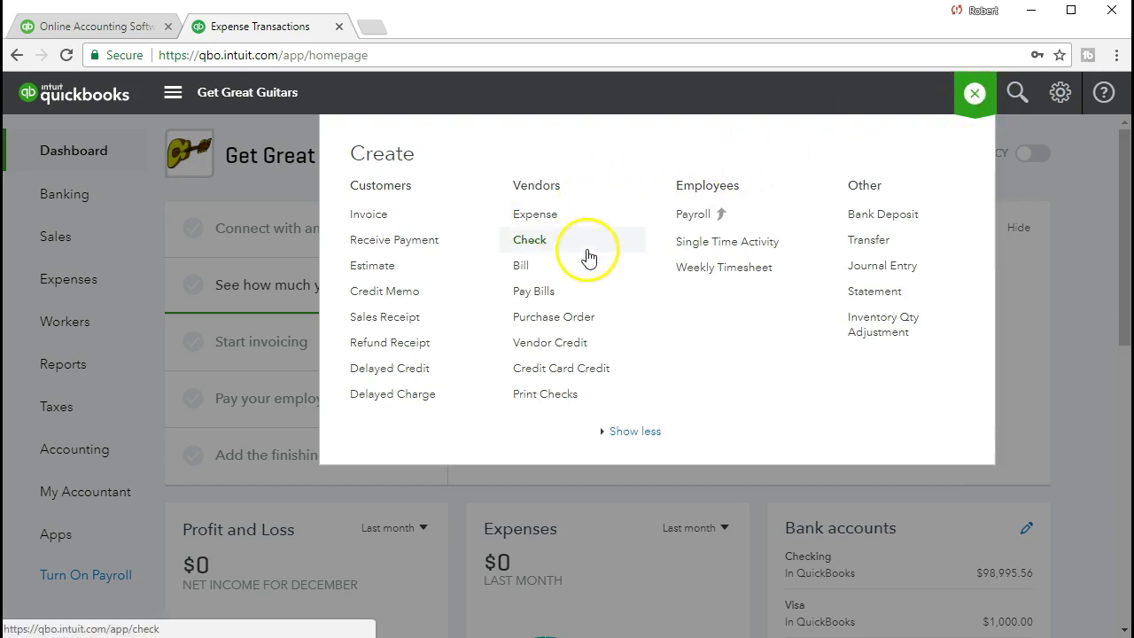
left_click(585, 292)
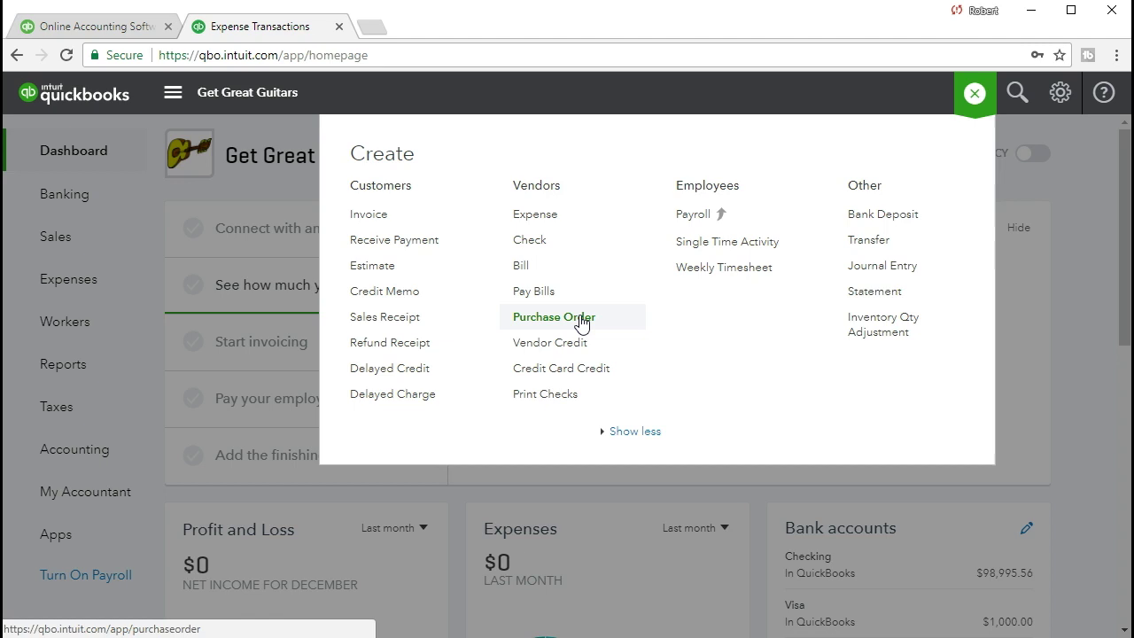
left_click(598, 248)
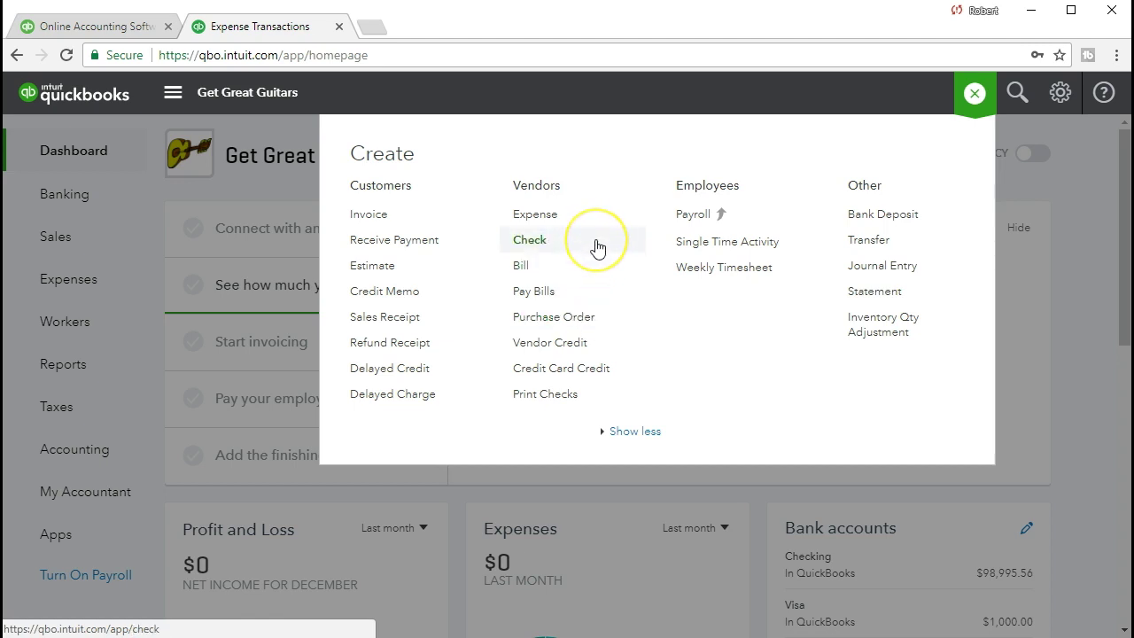
left_click(591, 296)
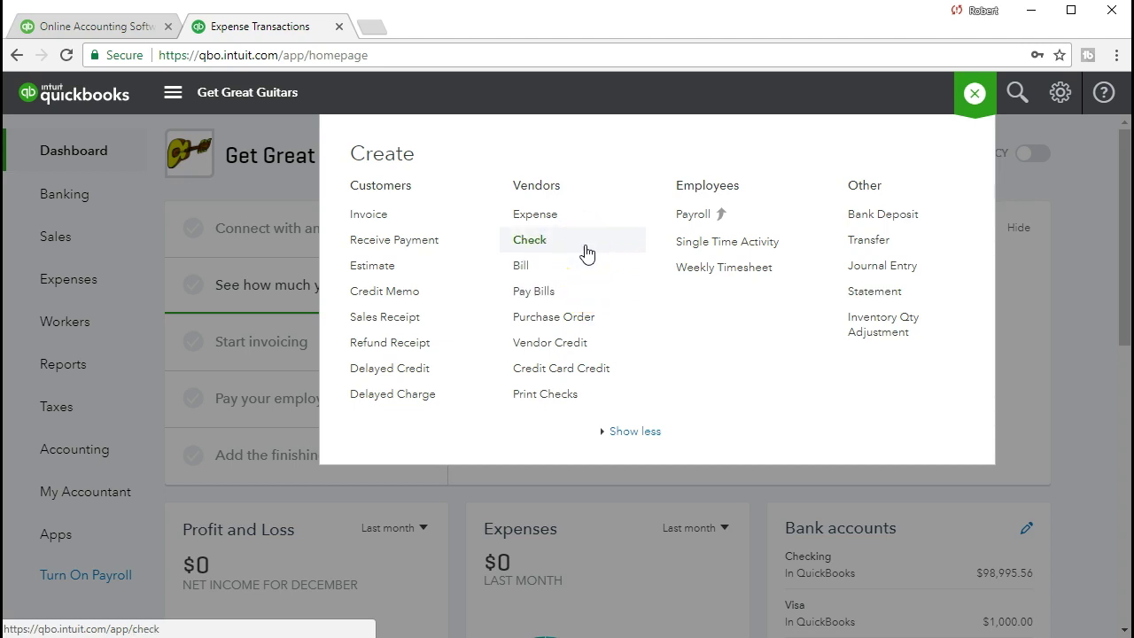
left_click(586, 254)
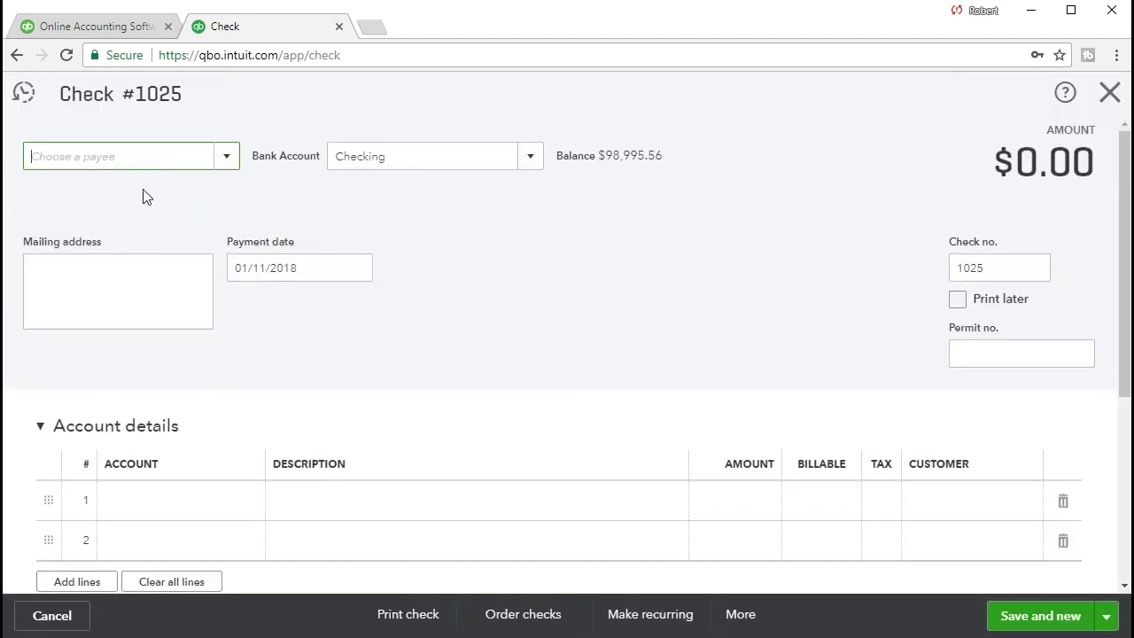
Step: Review the check's account details and expand its item details section
left_click(152, 263)
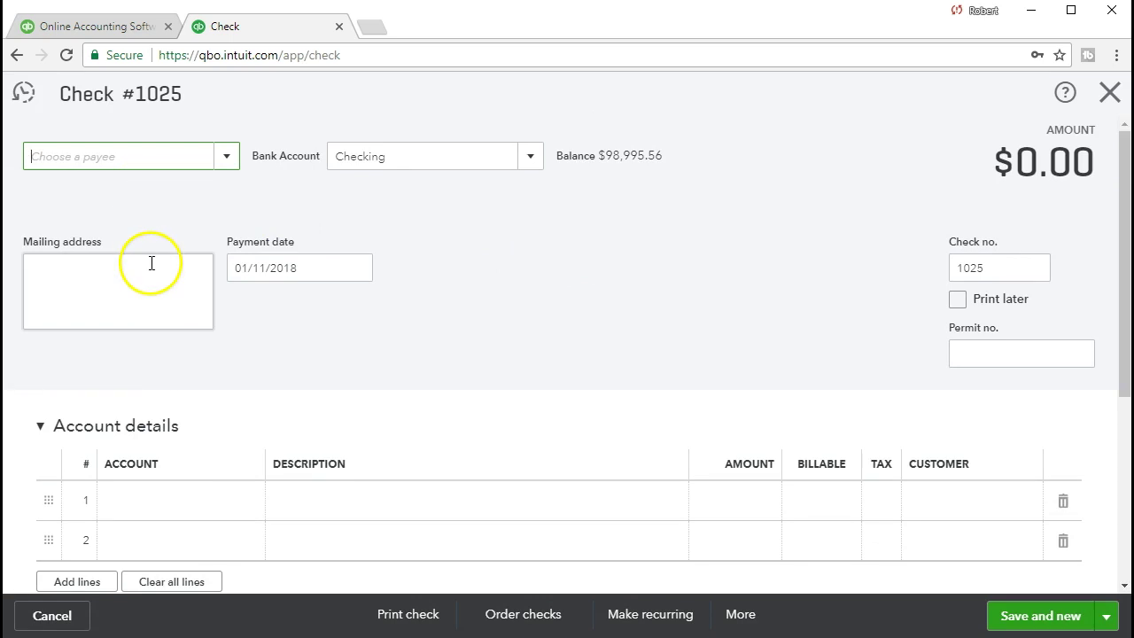
scroll(159, 488, "down", 1)
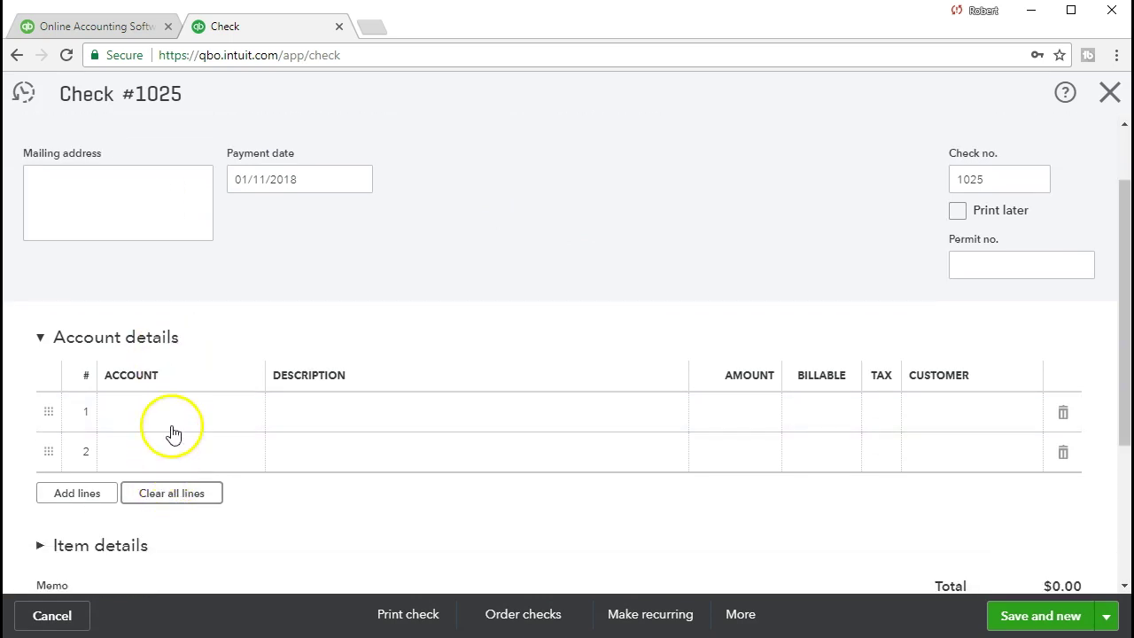
scroll(174, 434, "down", 1)
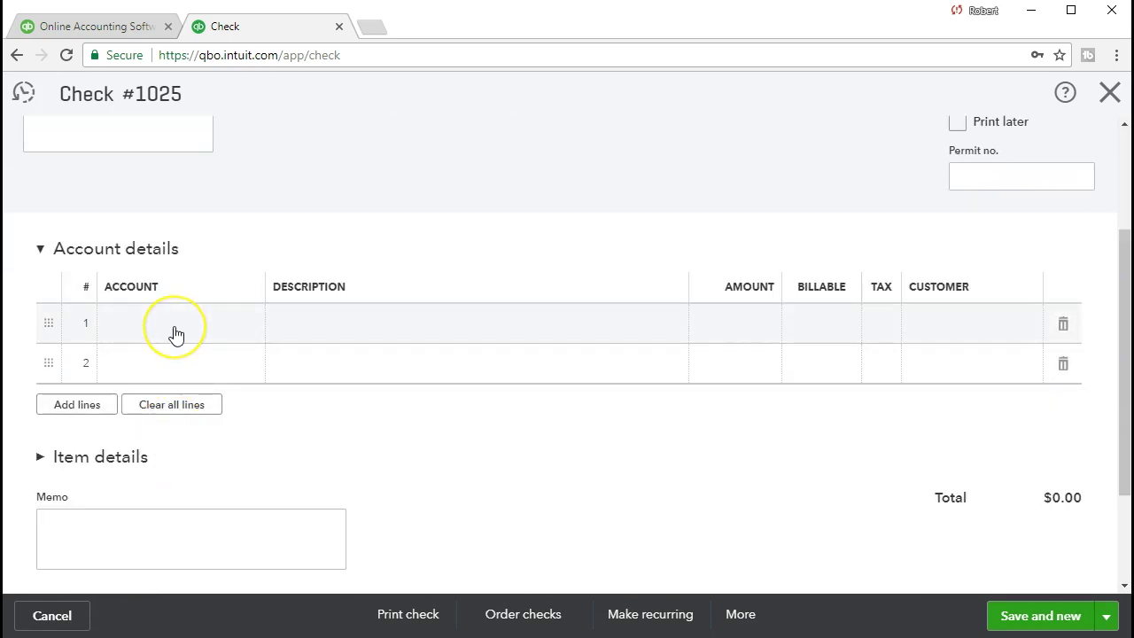
left_click(40, 462)
scroll(42, 462, "down", 1)
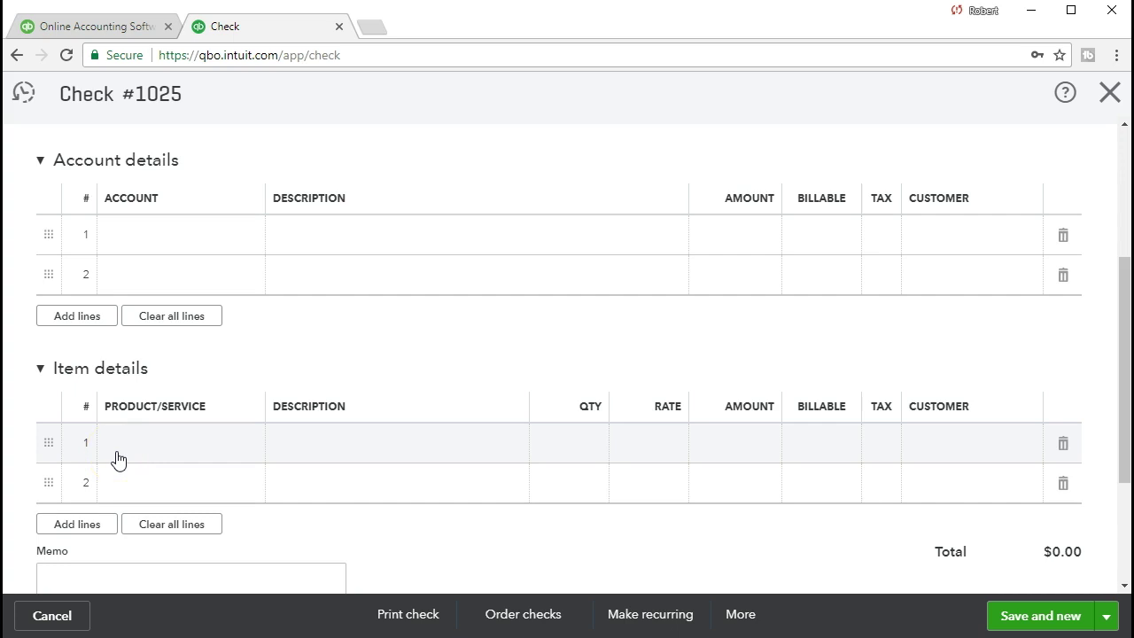
Step: Examine the check form from its payee and payment fields down through the account and item lines
scroll(304, 425, "up", 3)
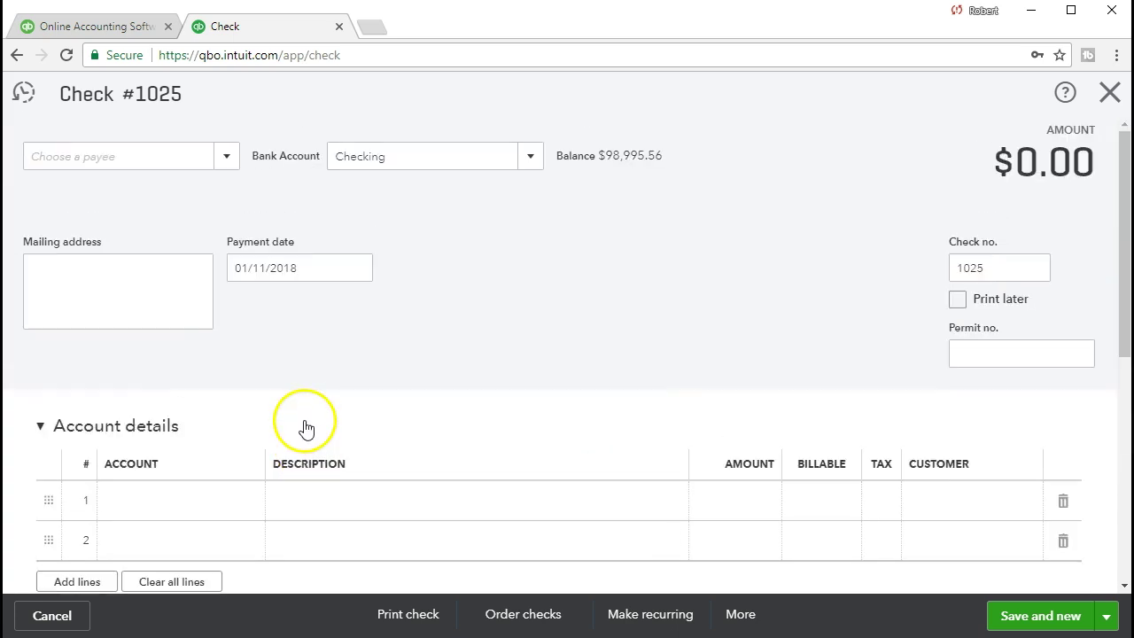
left_click(301, 404)
scroll(440, 269, "down", 1)
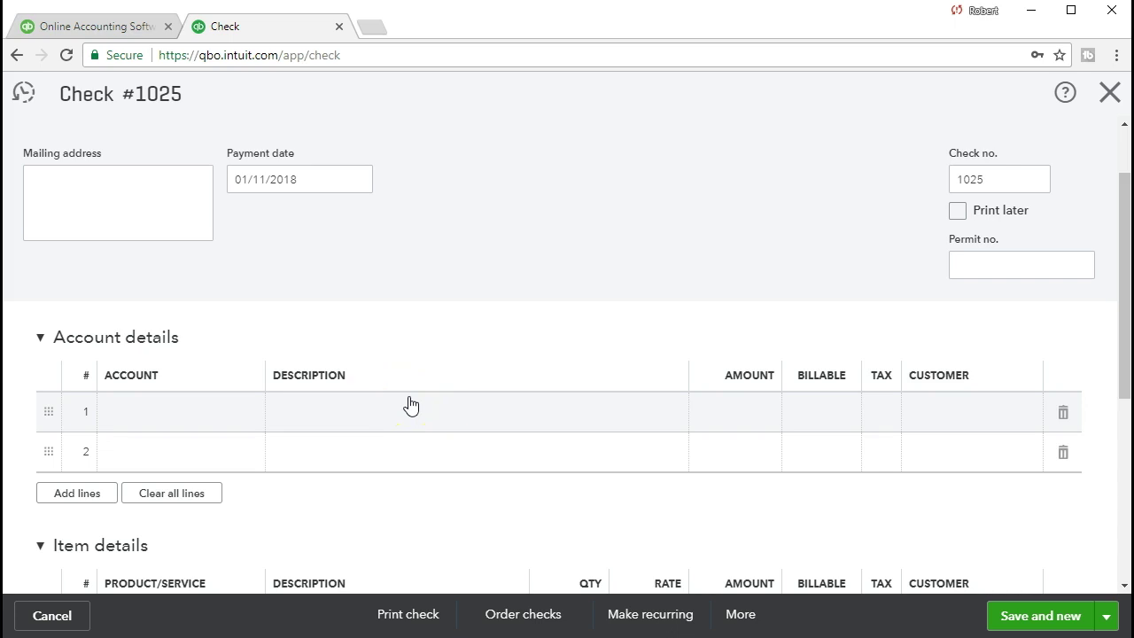
scroll(411, 404, "down", 1)
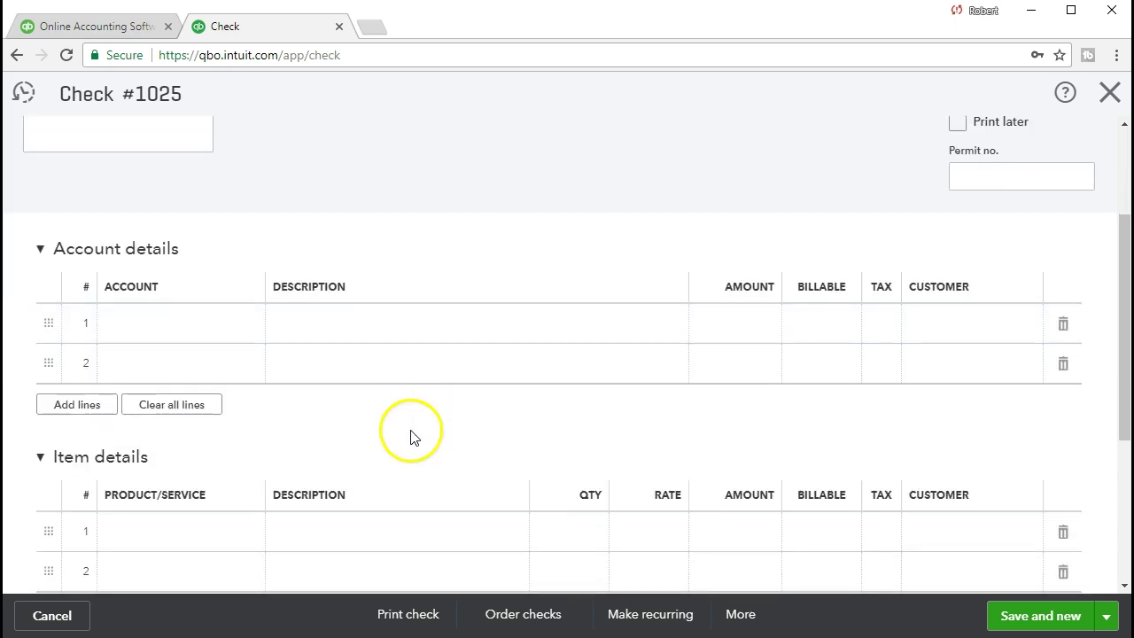
scroll(413, 450, "down", 1)
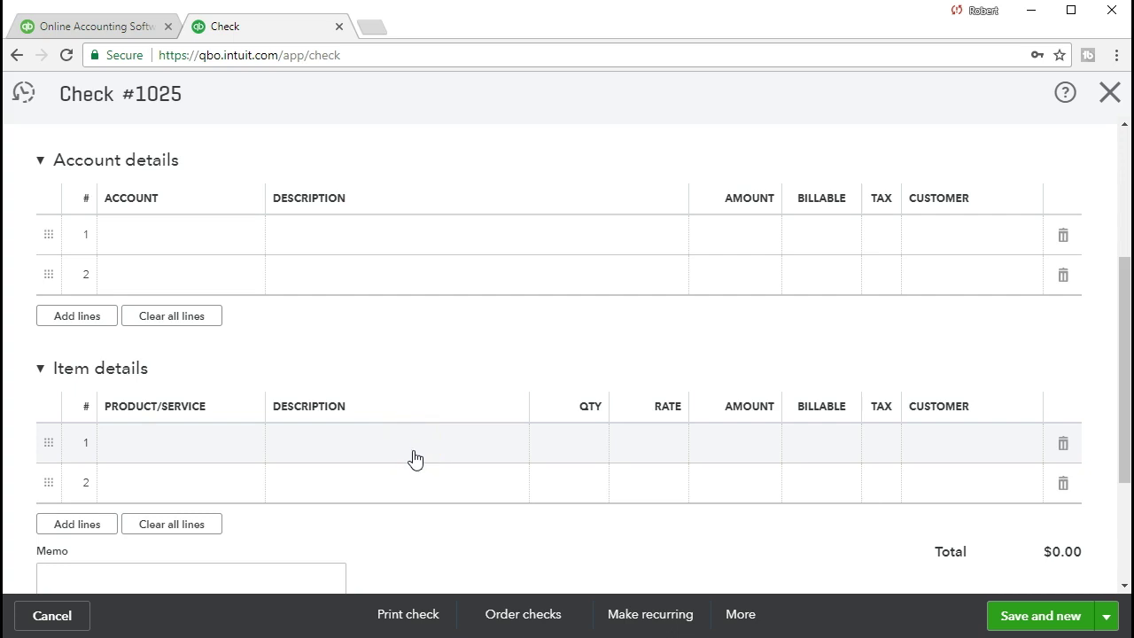
Step: Close the check form without saving and review the remaining vendor transaction types that can be created, including Vendor Credit, Credit Card Credit and Print Checks
scroll(414, 457, "up", 1)
left_click(1111, 98)
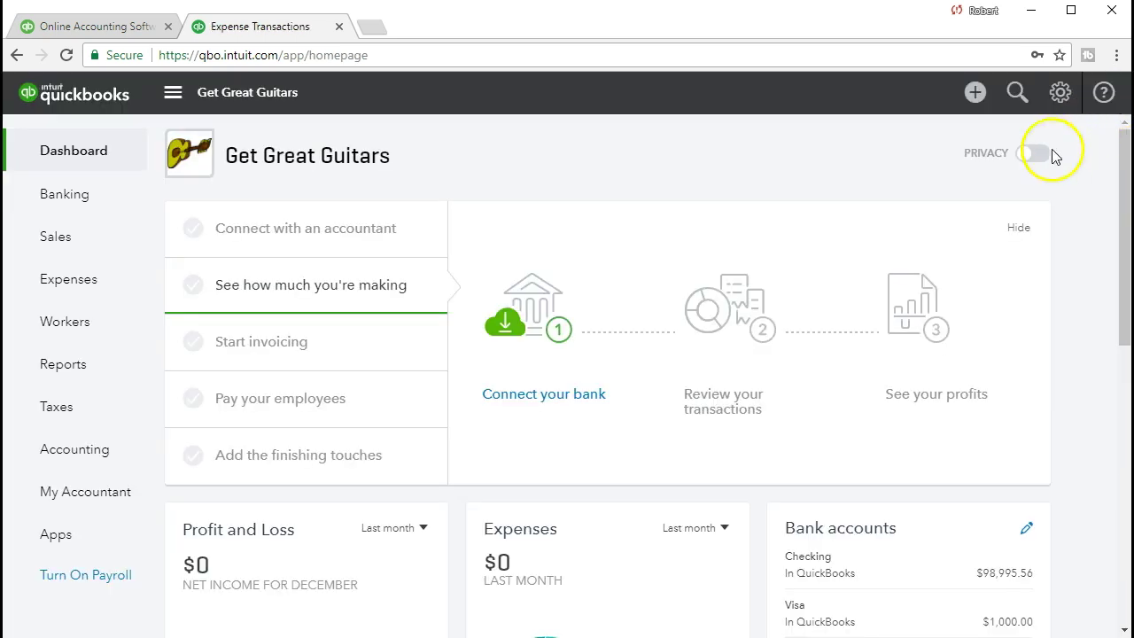
left_click(975, 98)
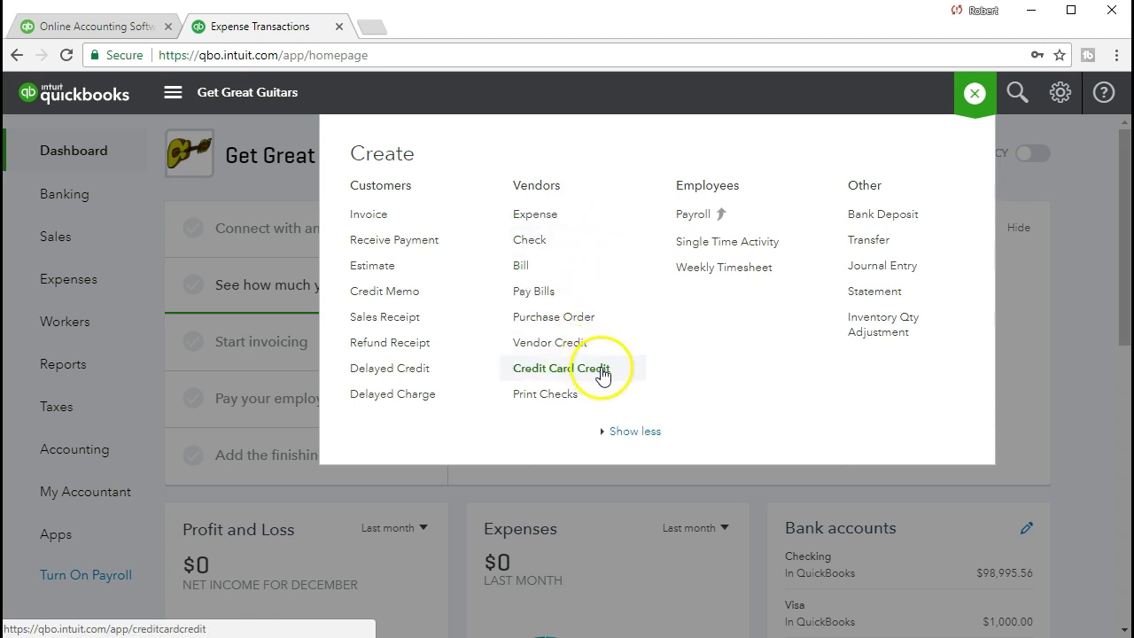
left_click(542, 400)
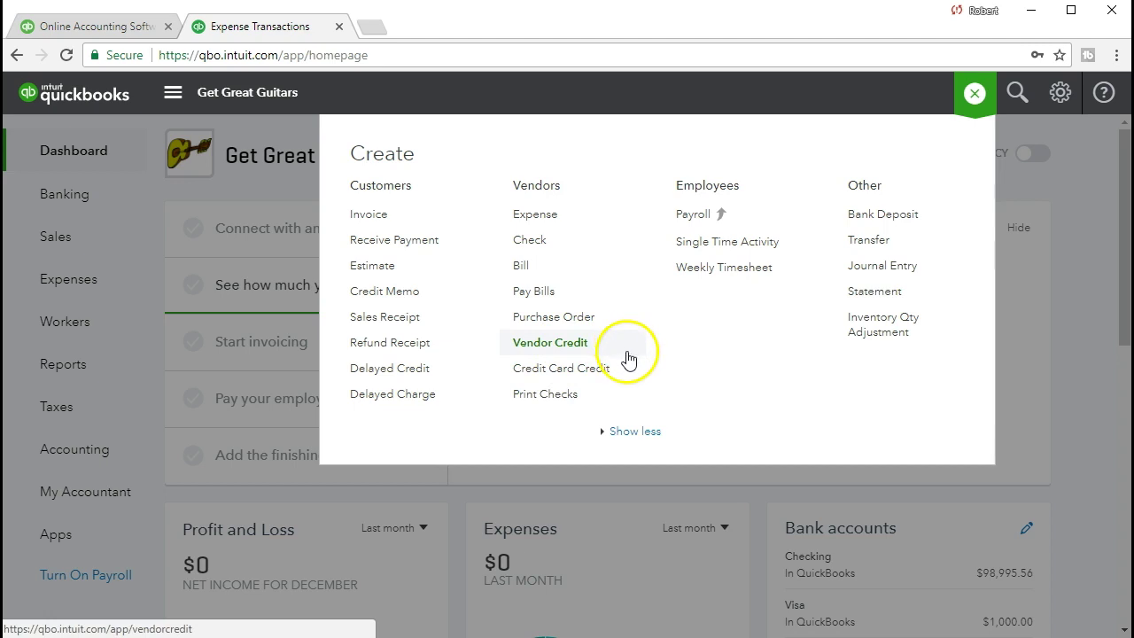
left_click(581, 412)
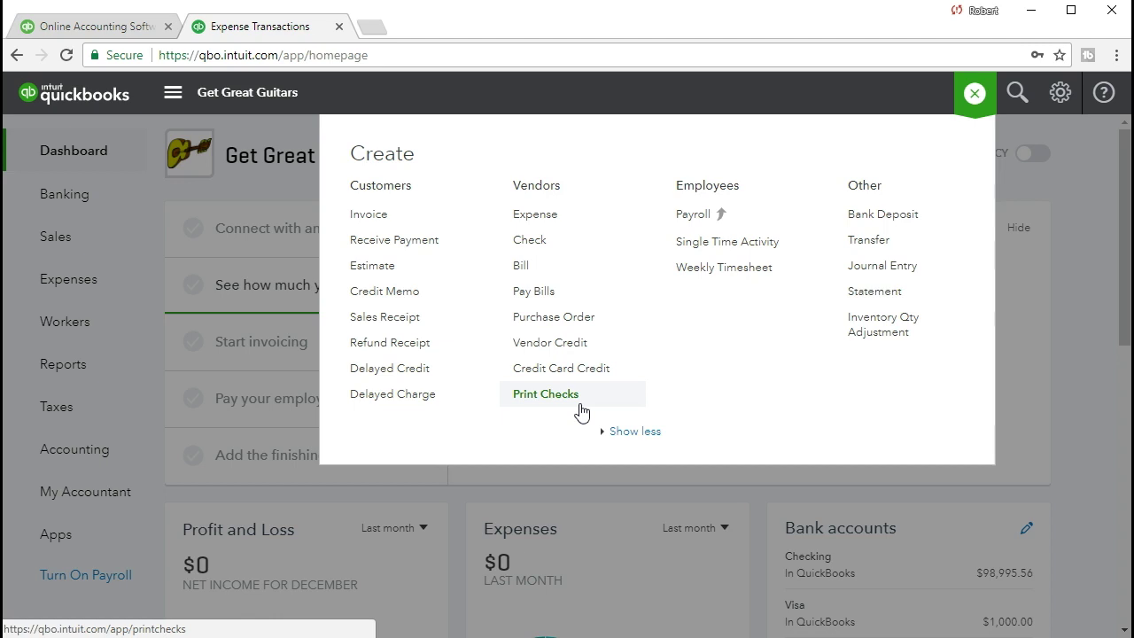
left_click(1076, 408)
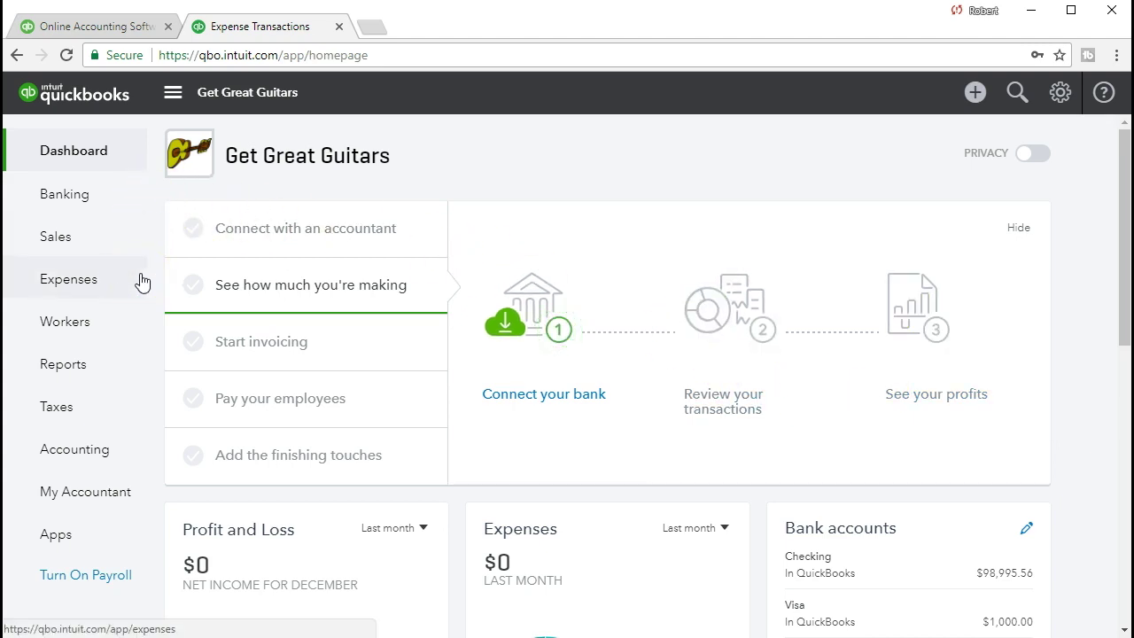
Step: Open the expense transactions list and examine the types of its entries, from bills and checks to bill payments and purchase orders
left_click(30, 286)
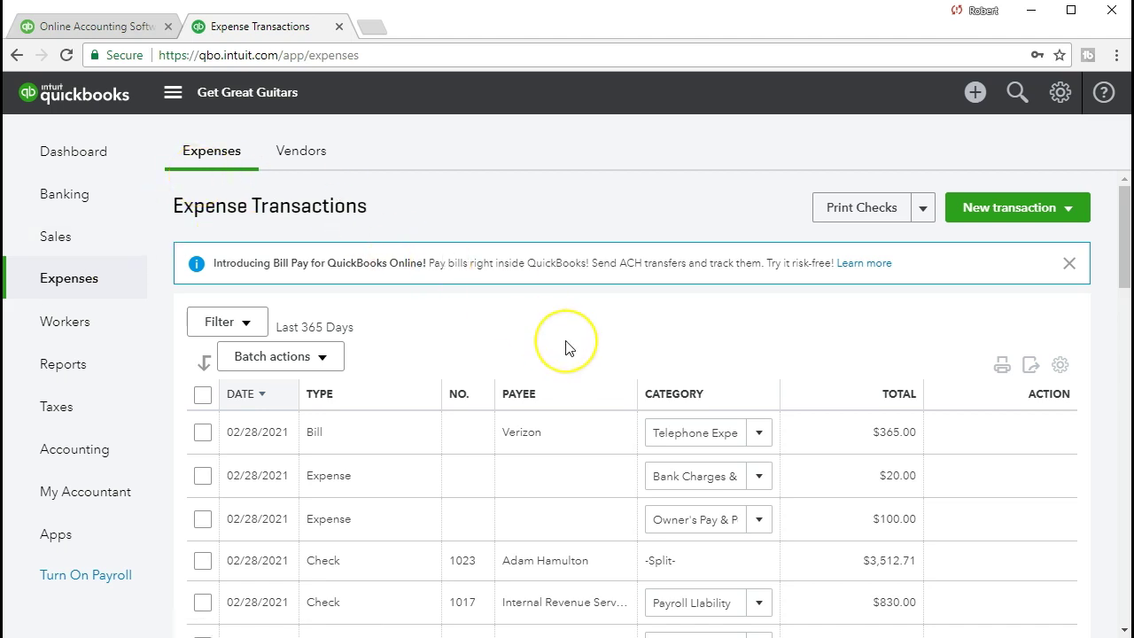
scroll(566, 347, "down", 1)
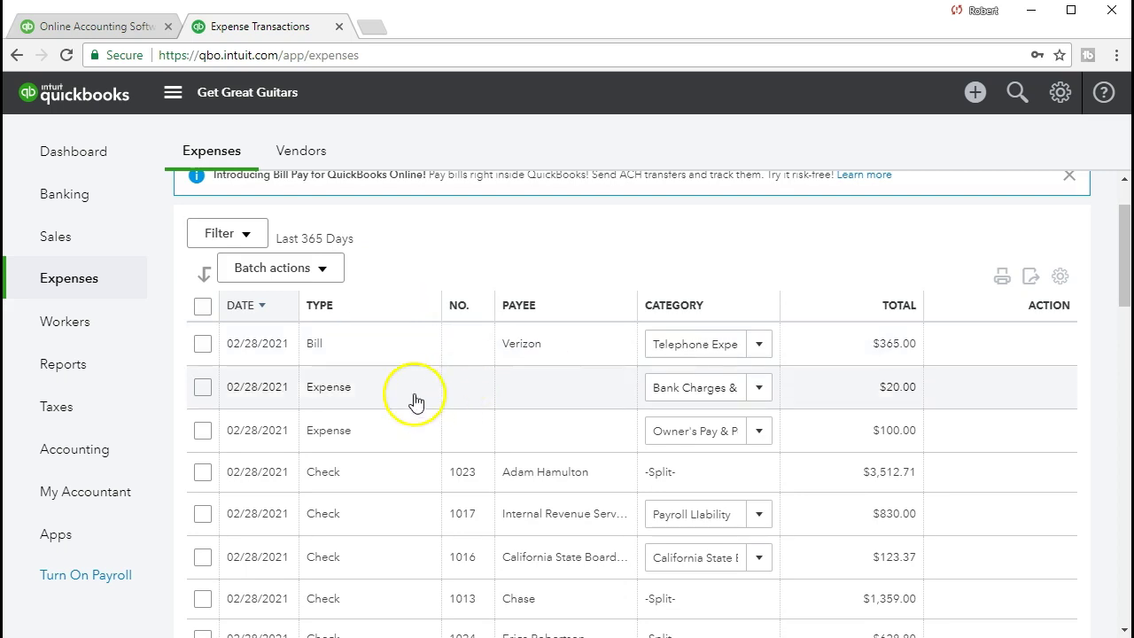
scroll(384, 401, "down", 1)
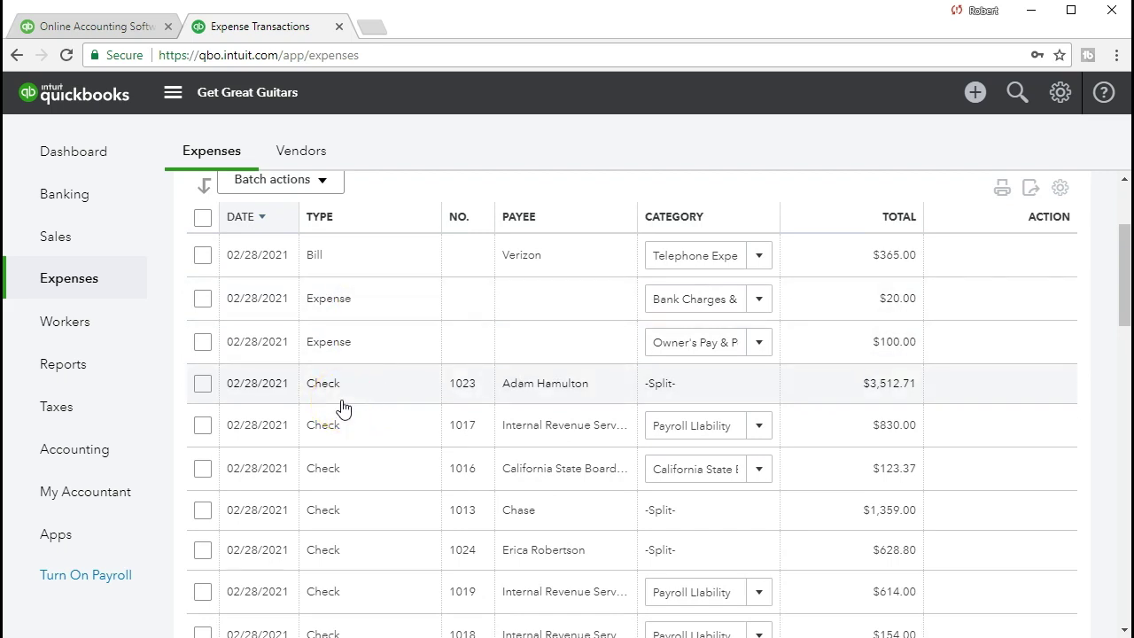
scroll(344, 407, "down", 1)
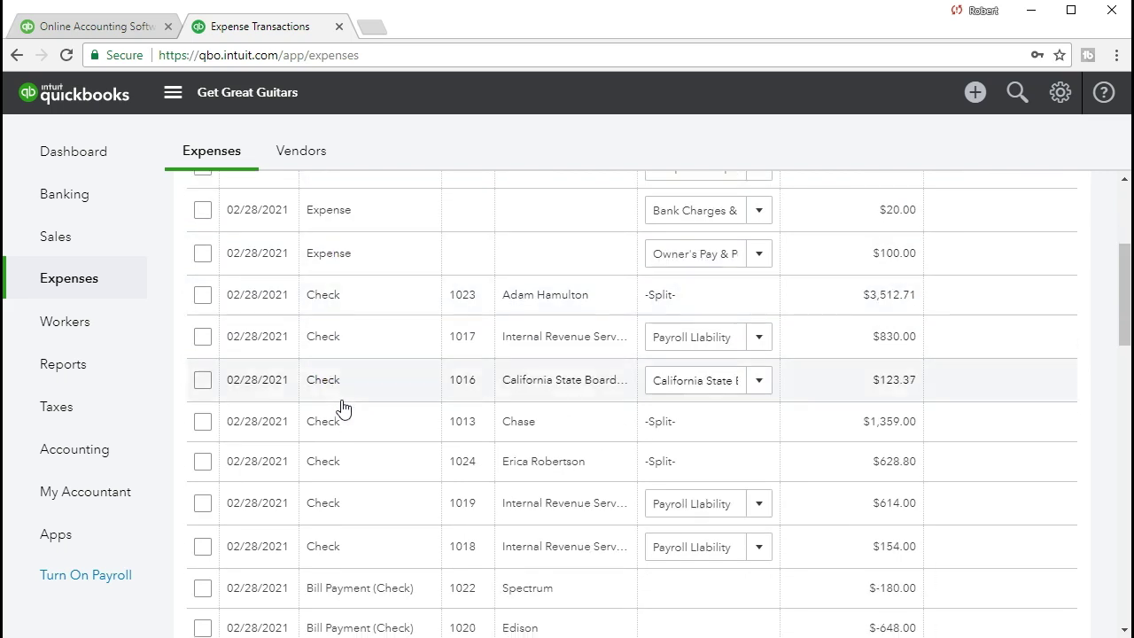
scroll(344, 407, "down", 2)
scroll(344, 408, "down", 4)
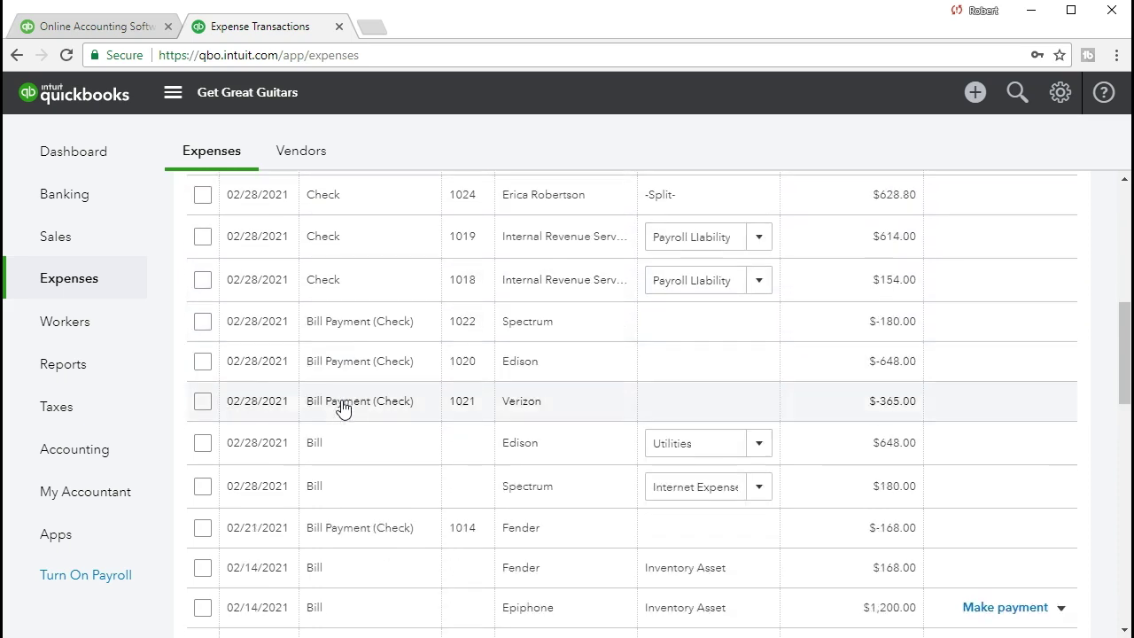
scroll(343, 407, "down", 3)
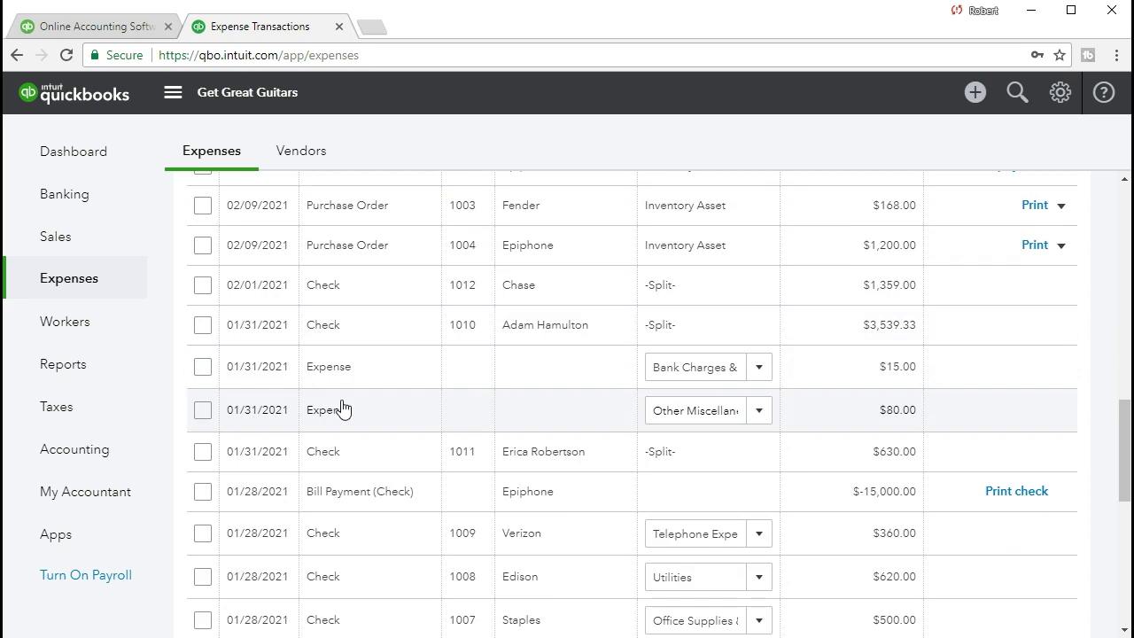
scroll(343, 408, "down", 2)
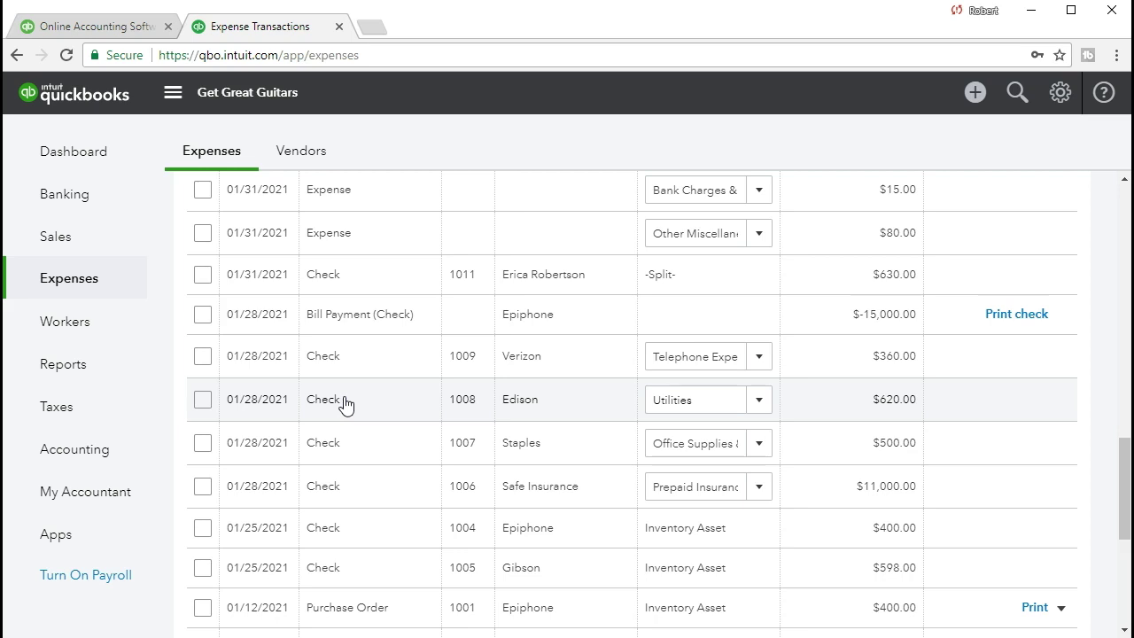
scroll(346, 403, "down", 3)
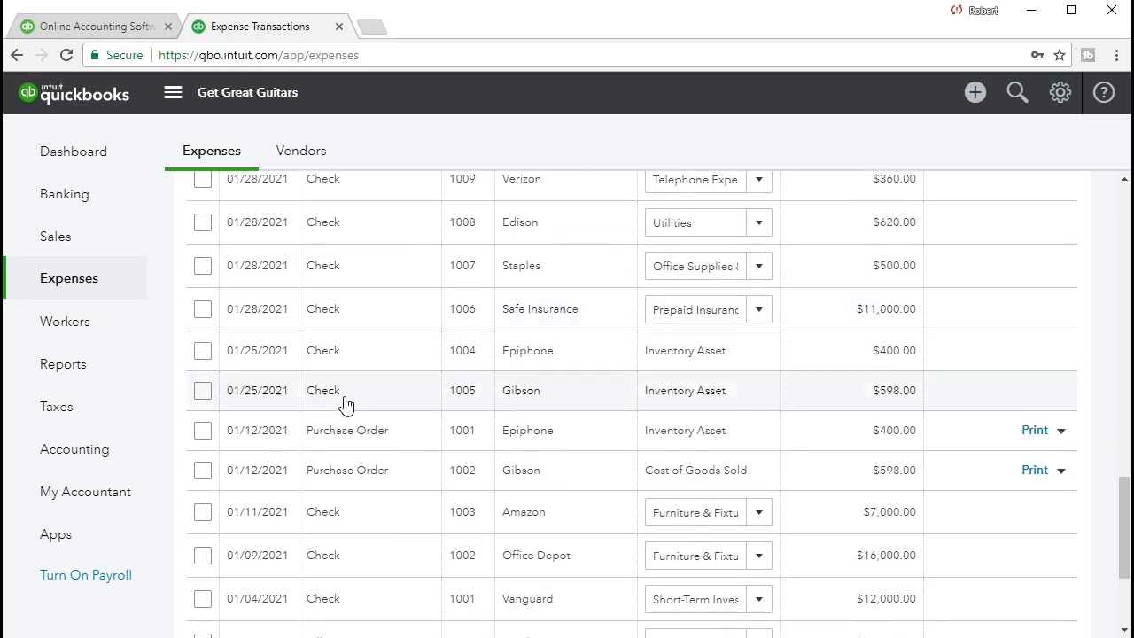
scroll(346, 404, "up", 20)
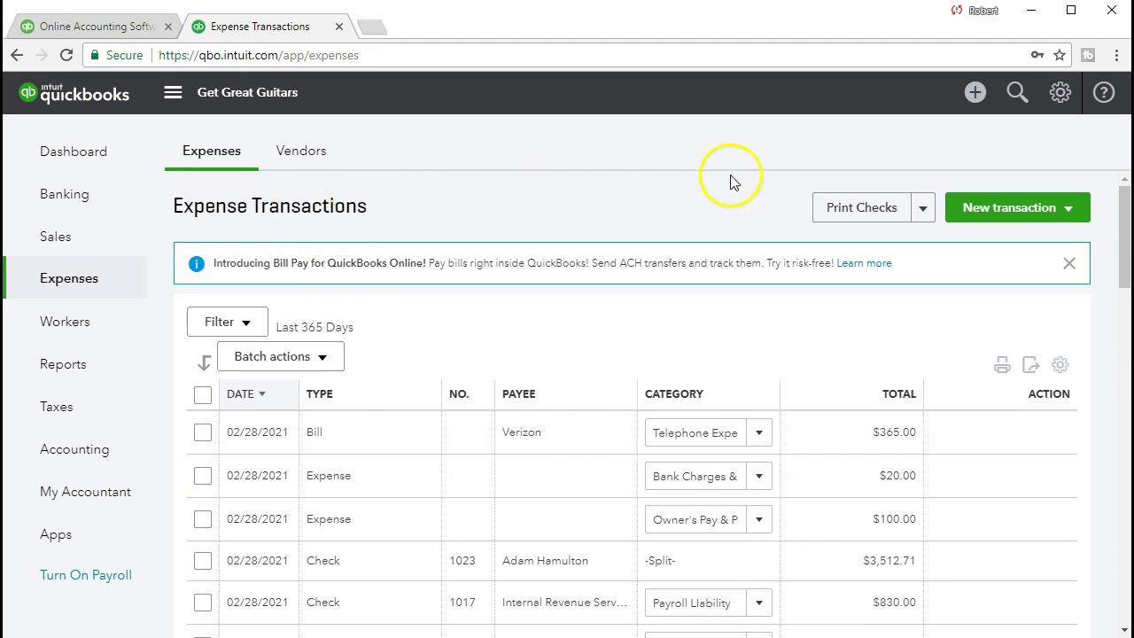
Step: Compare the expense page's new-transaction and Pay Bills choices with the full list of transaction types that can be created
left_click(1066, 205)
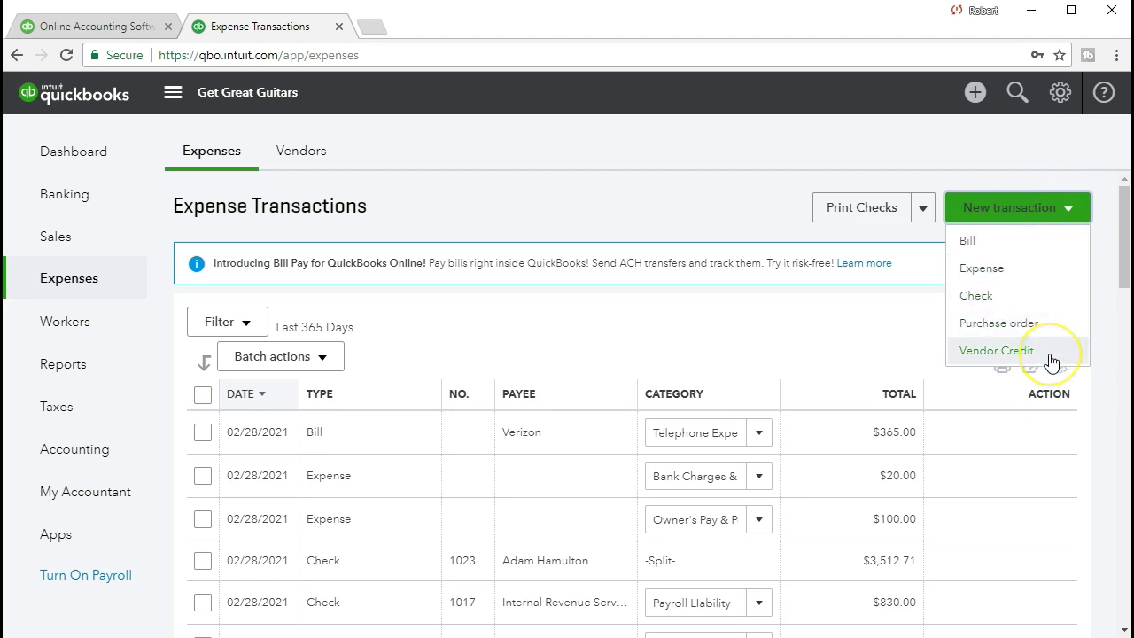
left_click(881, 325)
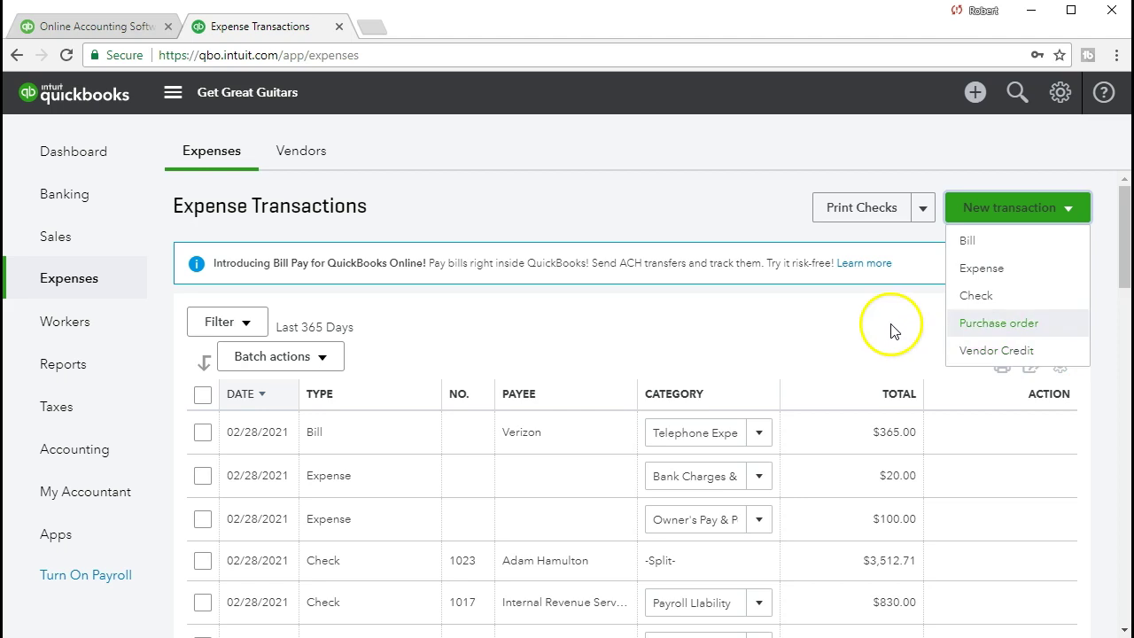
left_click(922, 210)
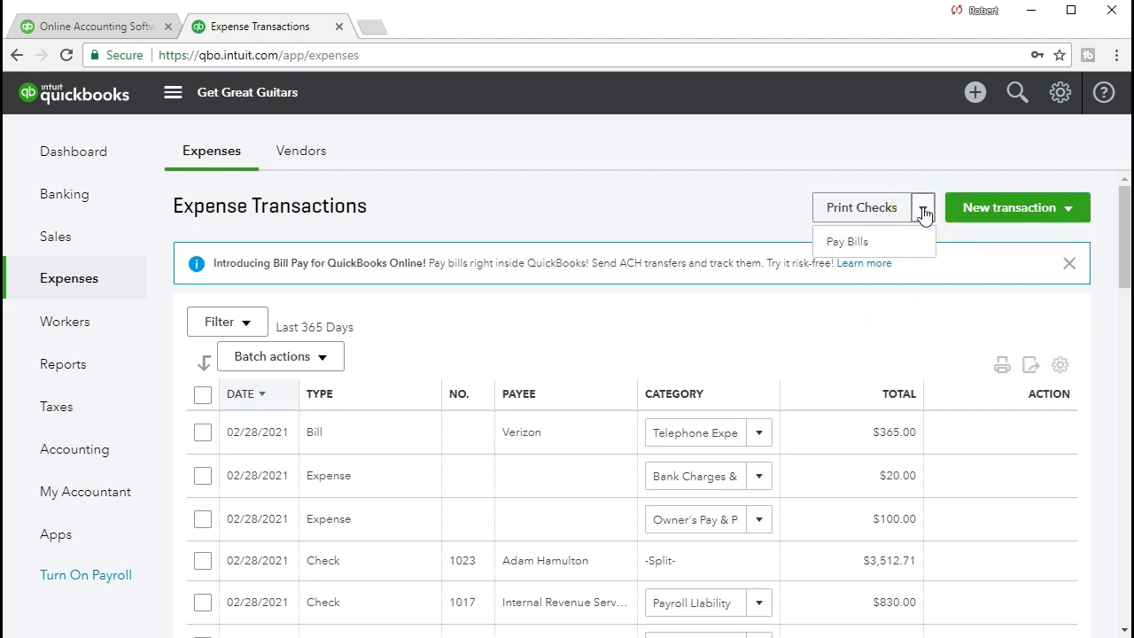
left_click(924, 213)
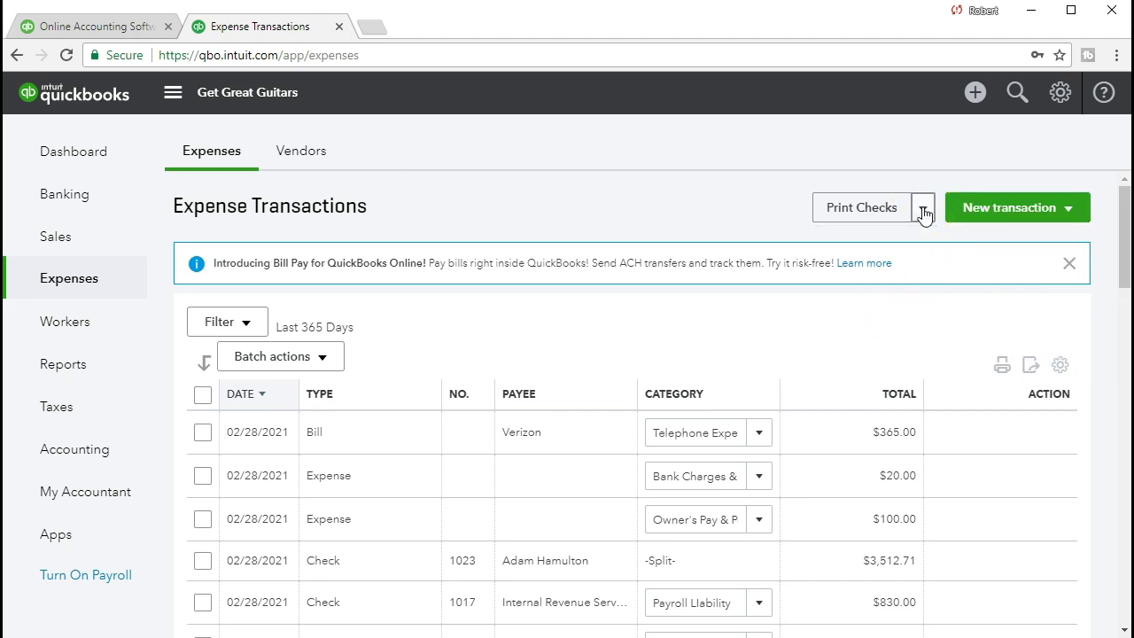
left_click(924, 212)
left_click(924, 212)
left_click(974, 92)
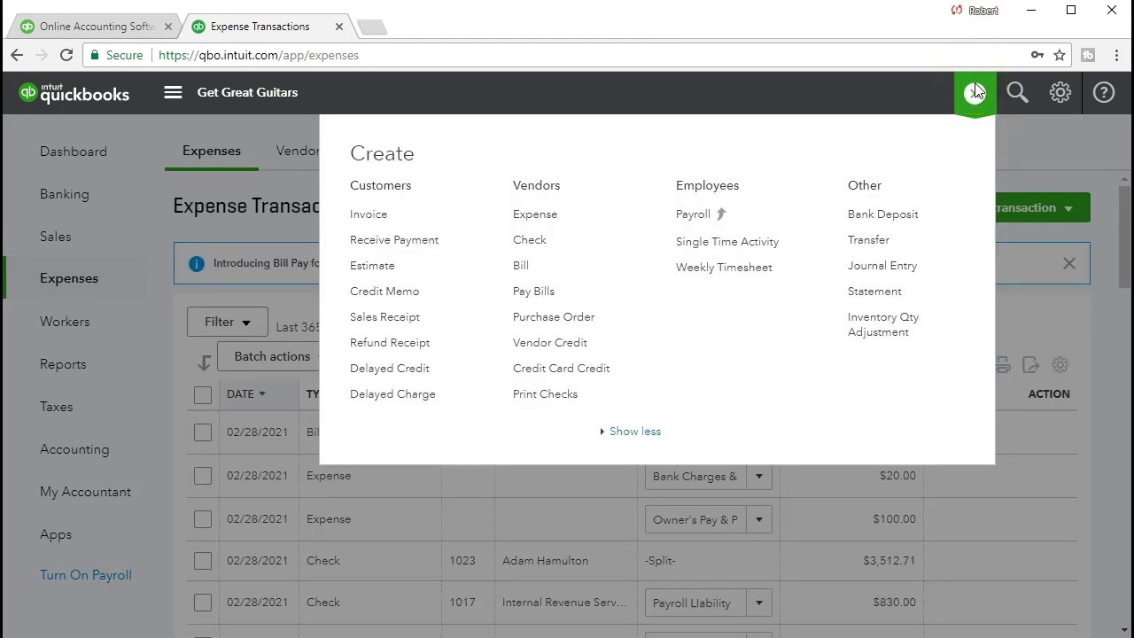
left_click(974, 92)
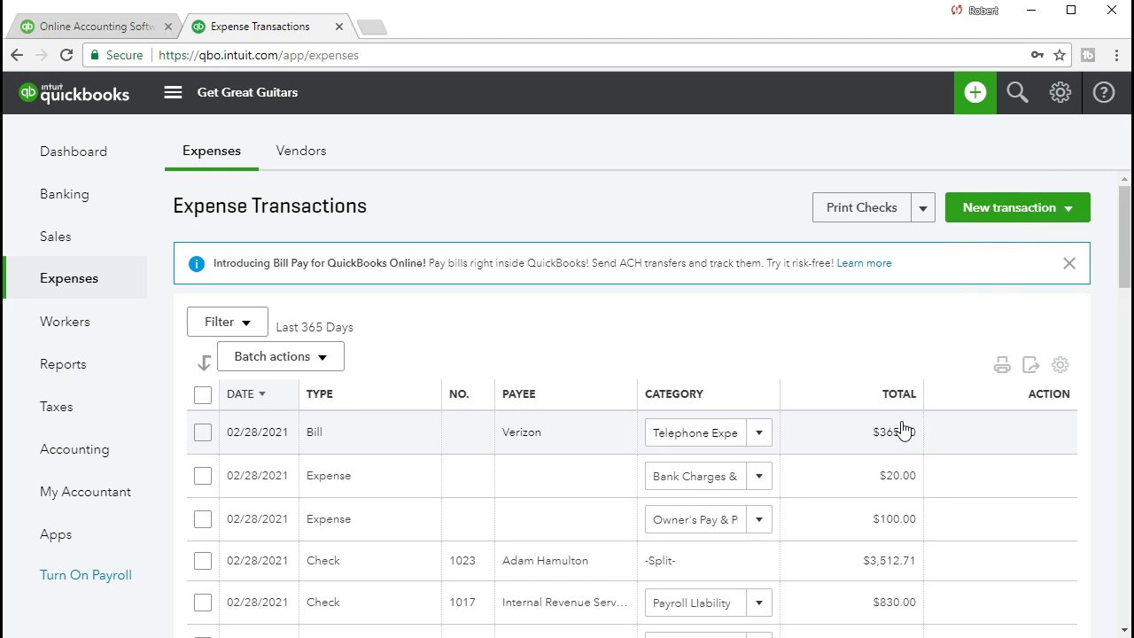
Step: Open the vendors list and examine the vendors along with their open balances and available actions
left_click(301, 152)
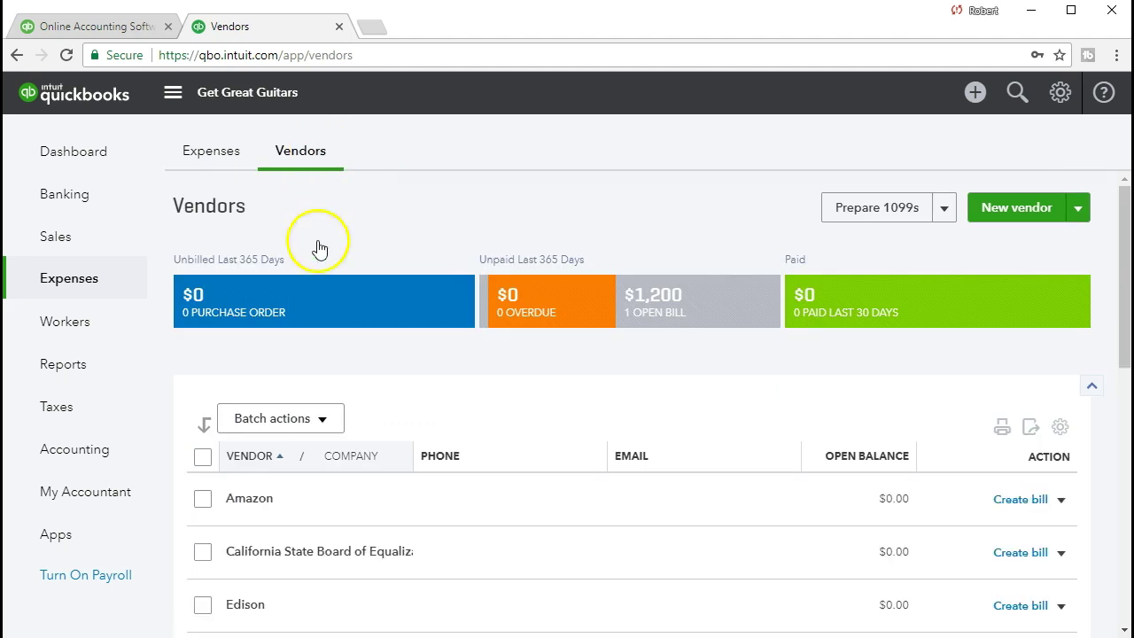
scroll(526, 531, "down", 1)
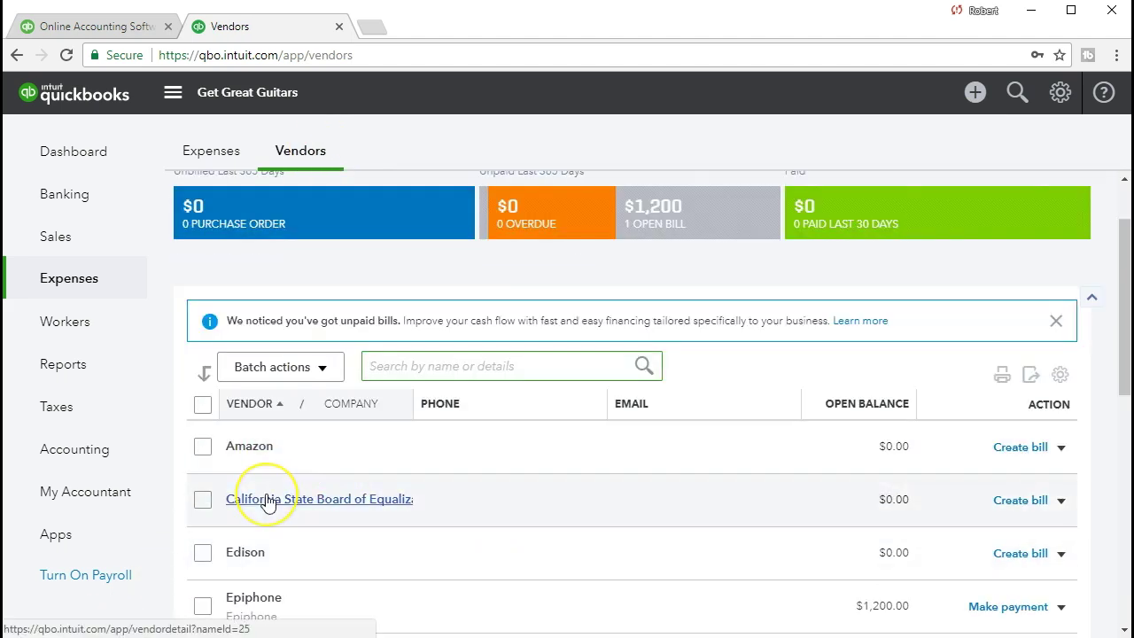
scroll(269, 496, "down", 1)
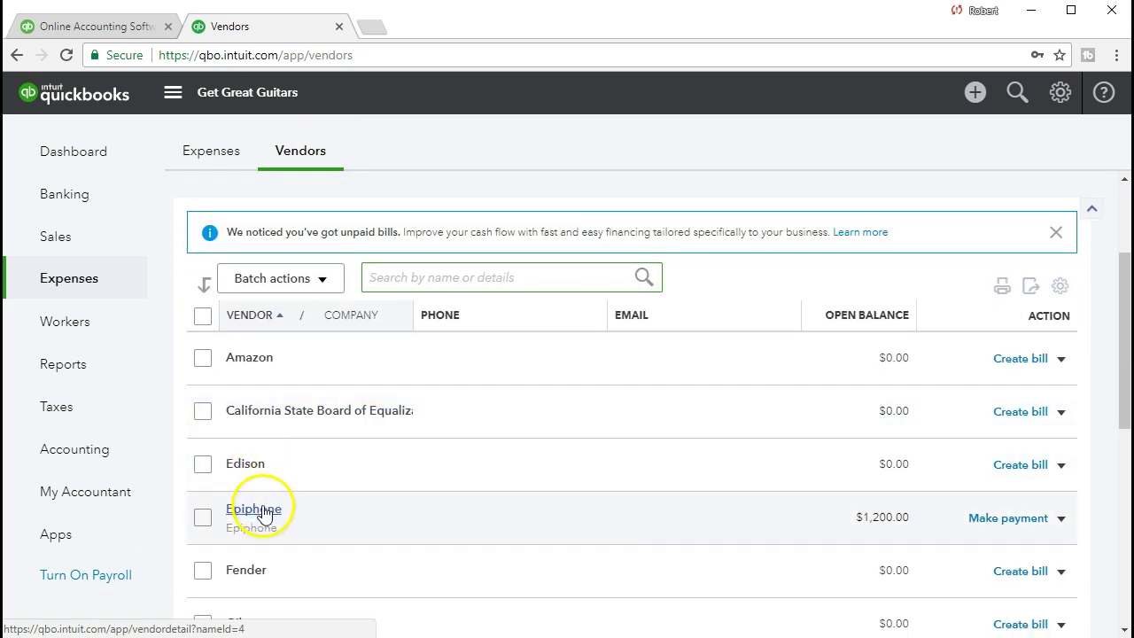
scroll(263, 507, "down", 1)
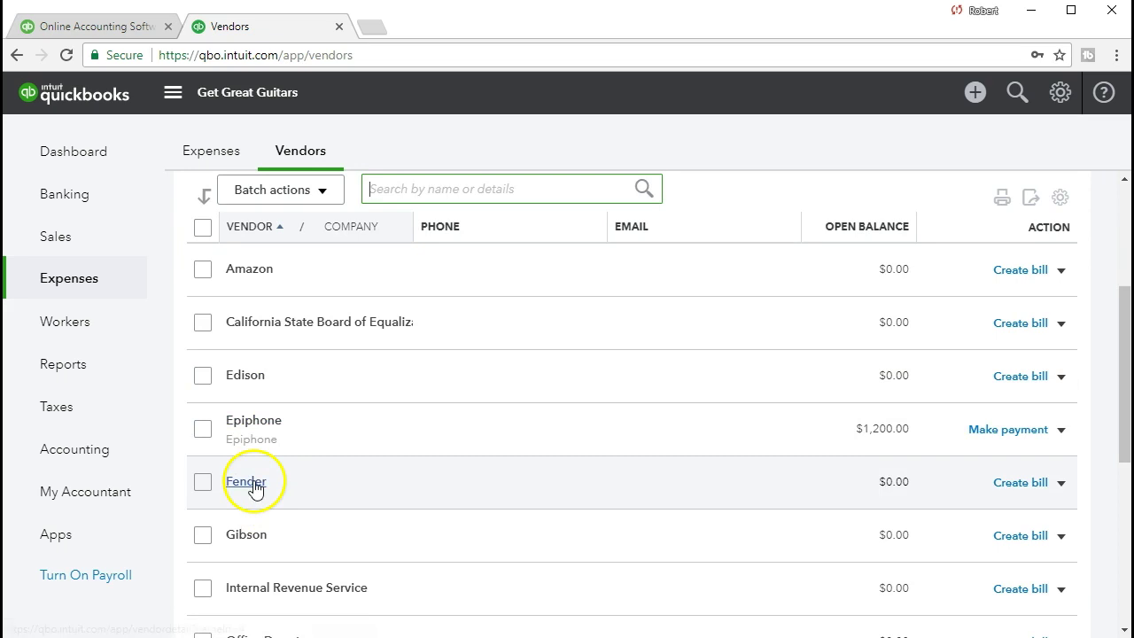
scroll(255, 486, "down", 1)
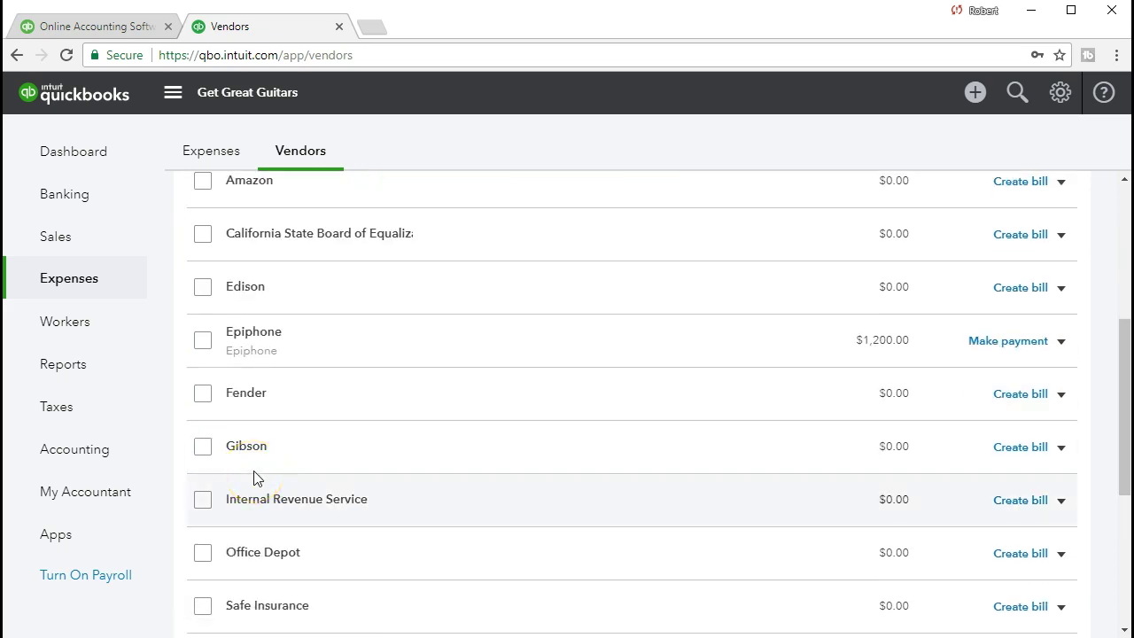
scroll(254, 478, "up", 4)
left_click(253, 493)
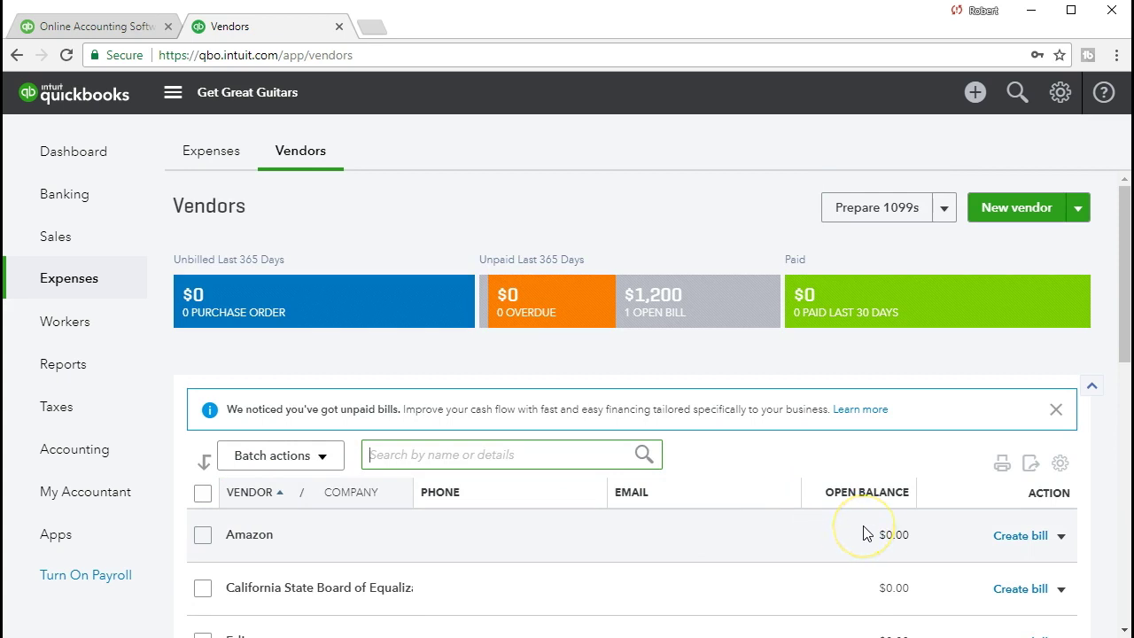
scroll(863, 531, "down", 1)
scroll(861, 527, "down", 3)
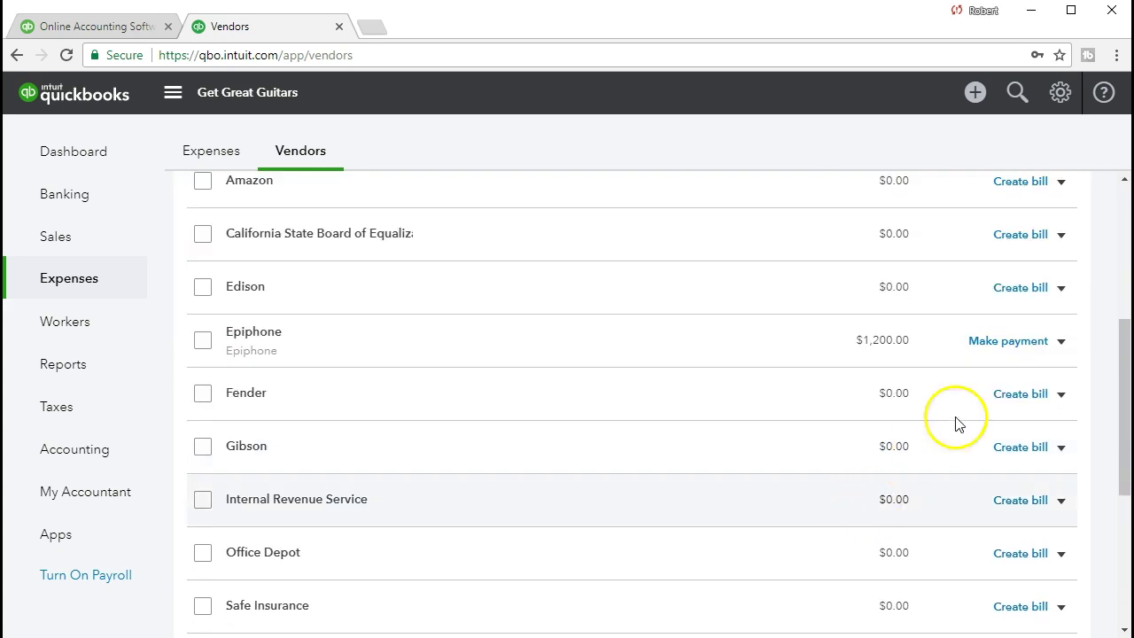
Step: Review the transaction actions offered for the vendors Edison and Fender, leaving them unused
left_click(1062, 290)
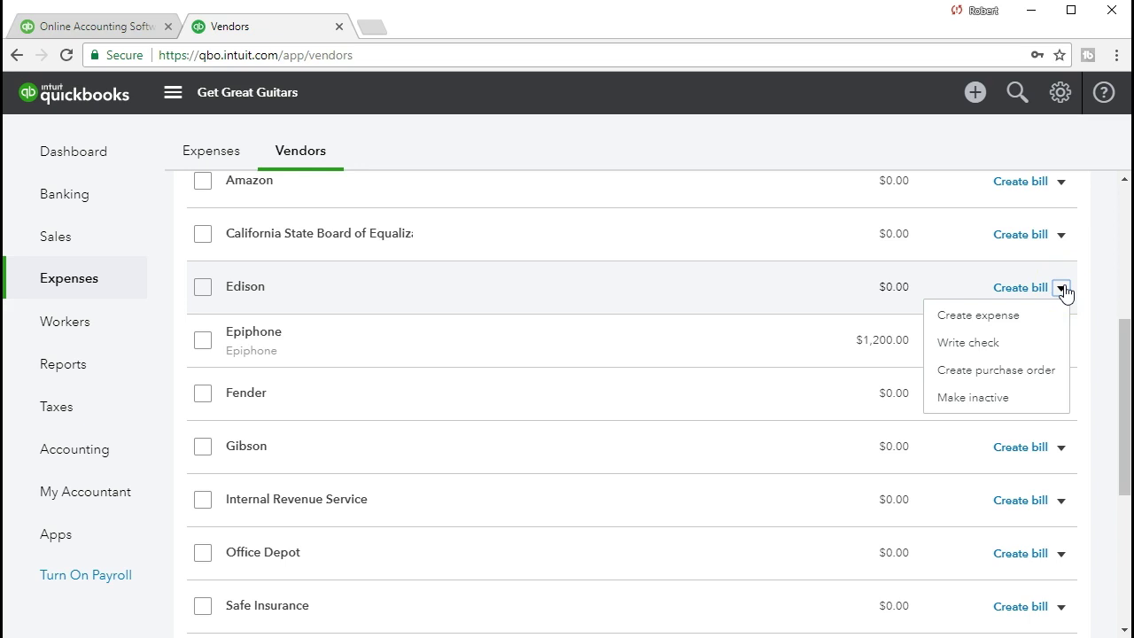
scroll(1060, 443, "up", 1)
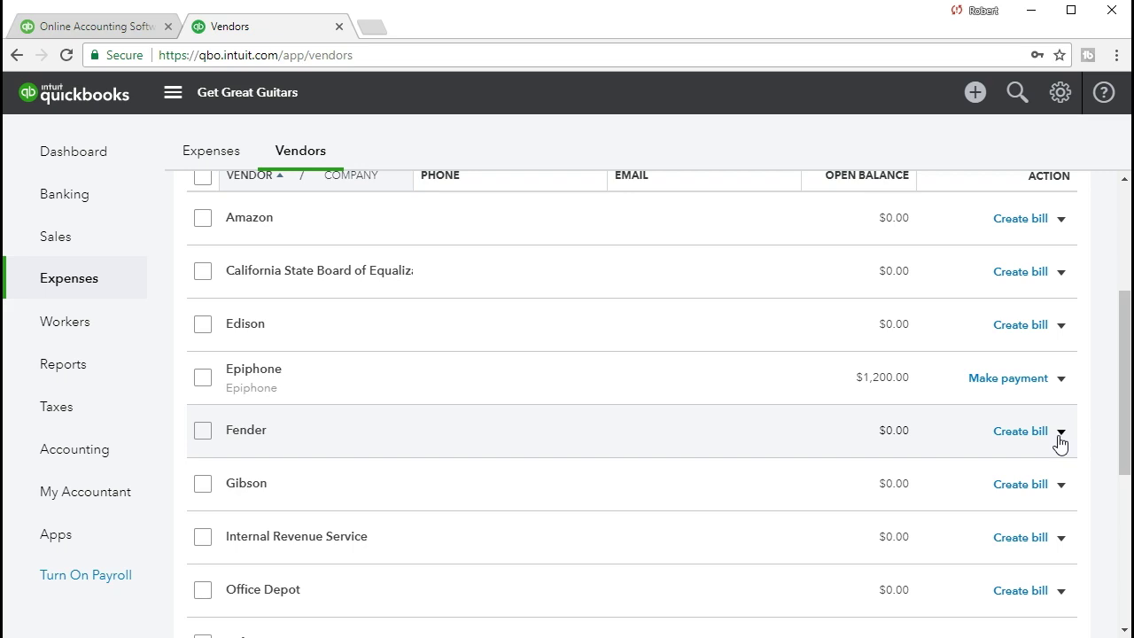
left_click(1059, 437)
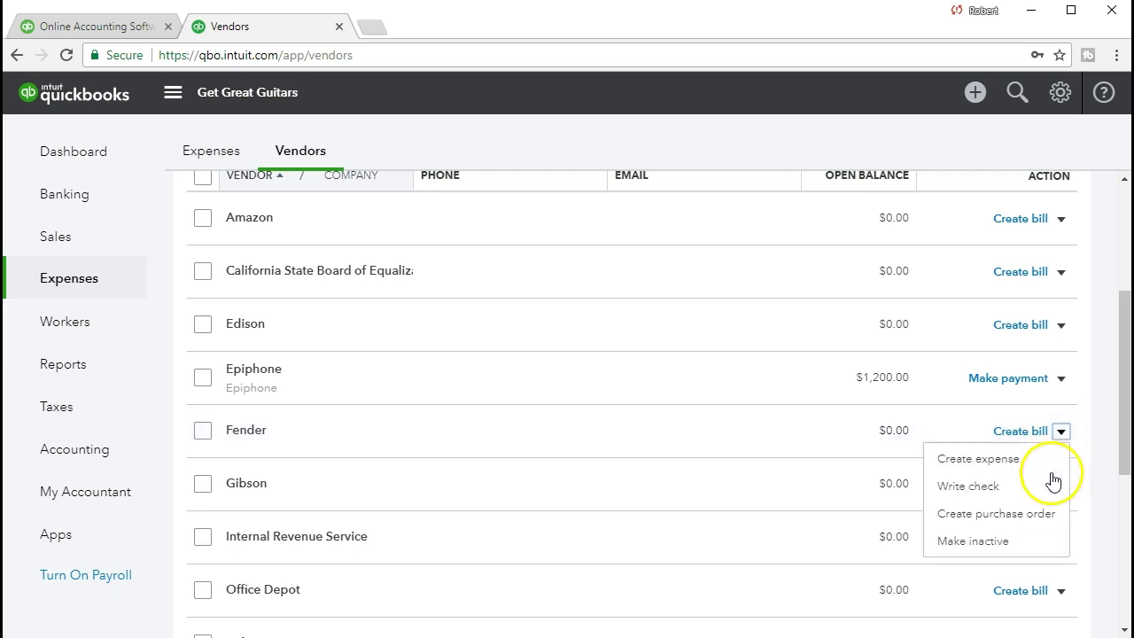
left_click(1046, 523)
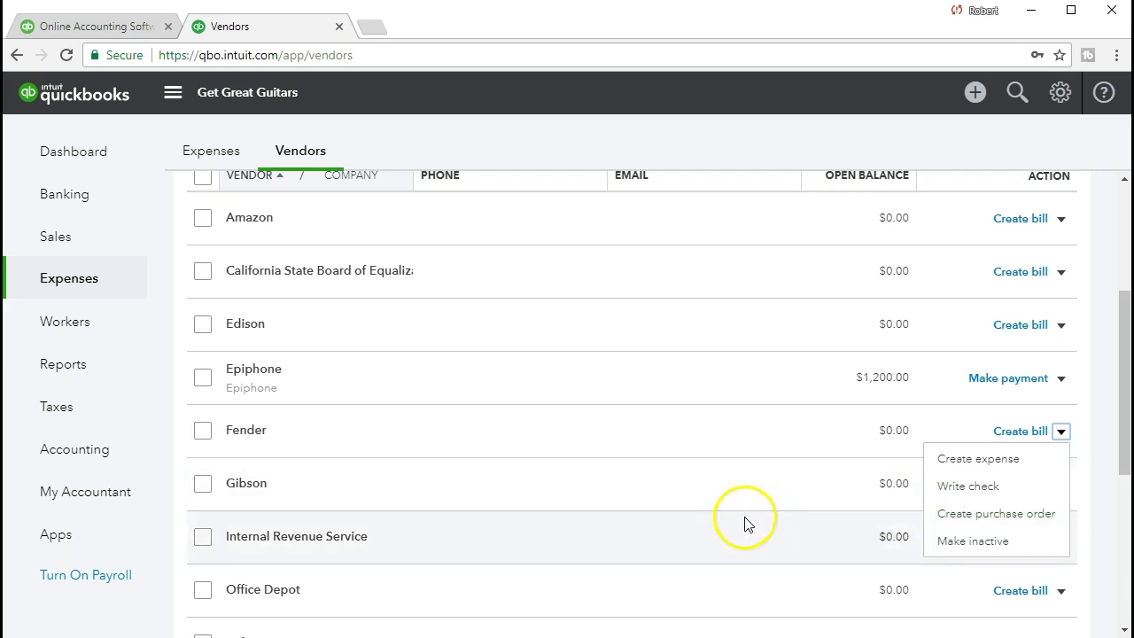
left_click(735, 510)
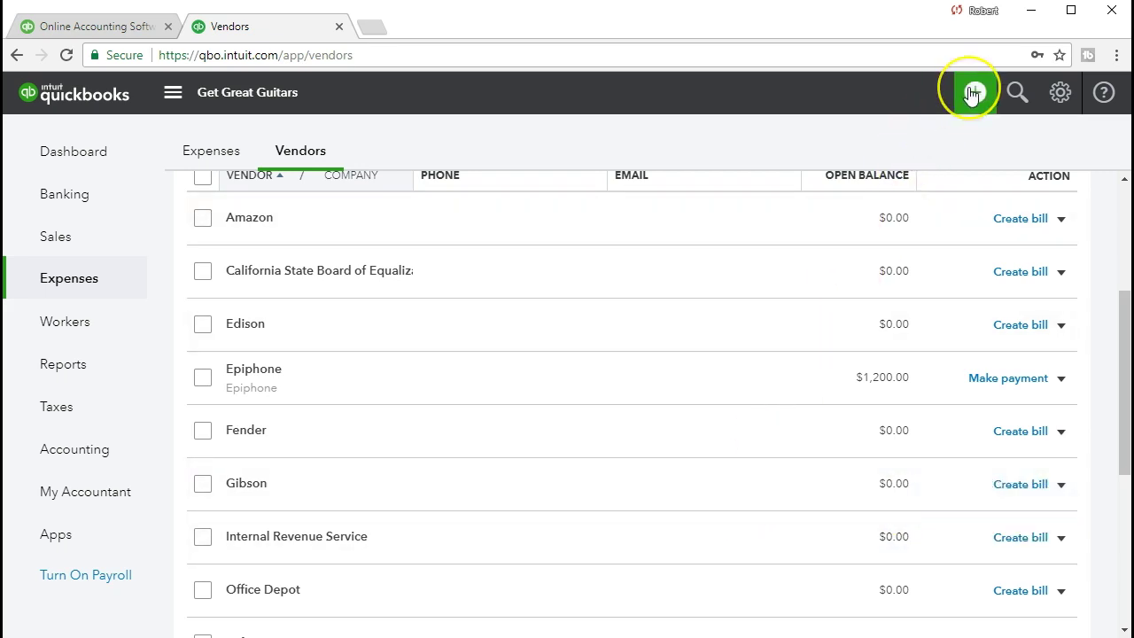
Step: Recheck the transaction types that can be created and open the chart of accounts
left_click(974, 94)
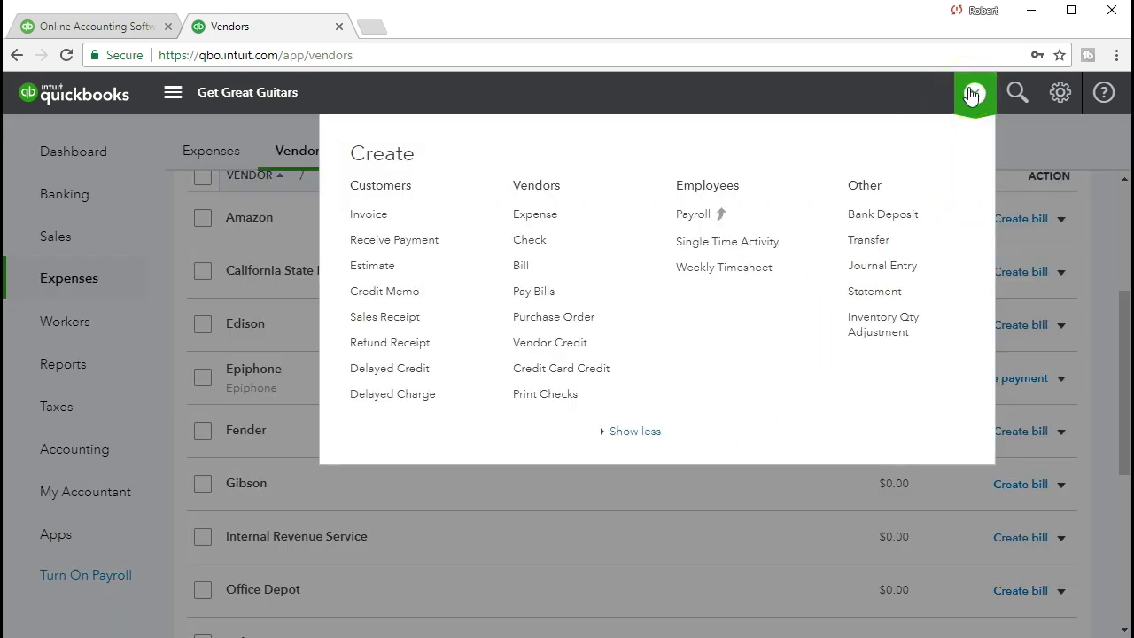
left_click(972, 95)
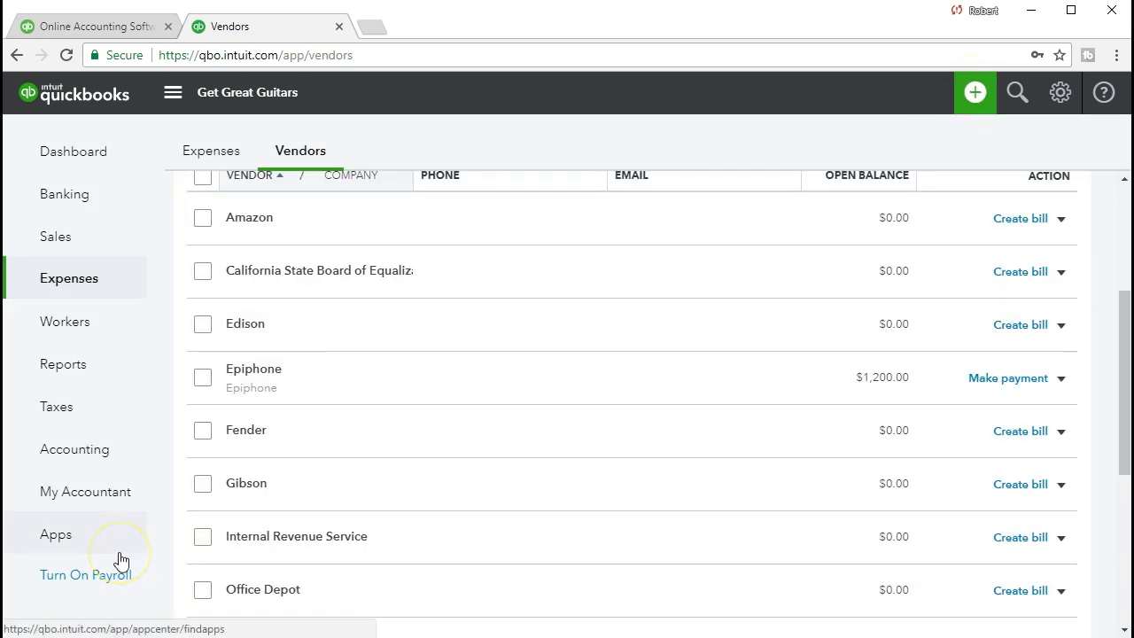
left_click(105, 466)
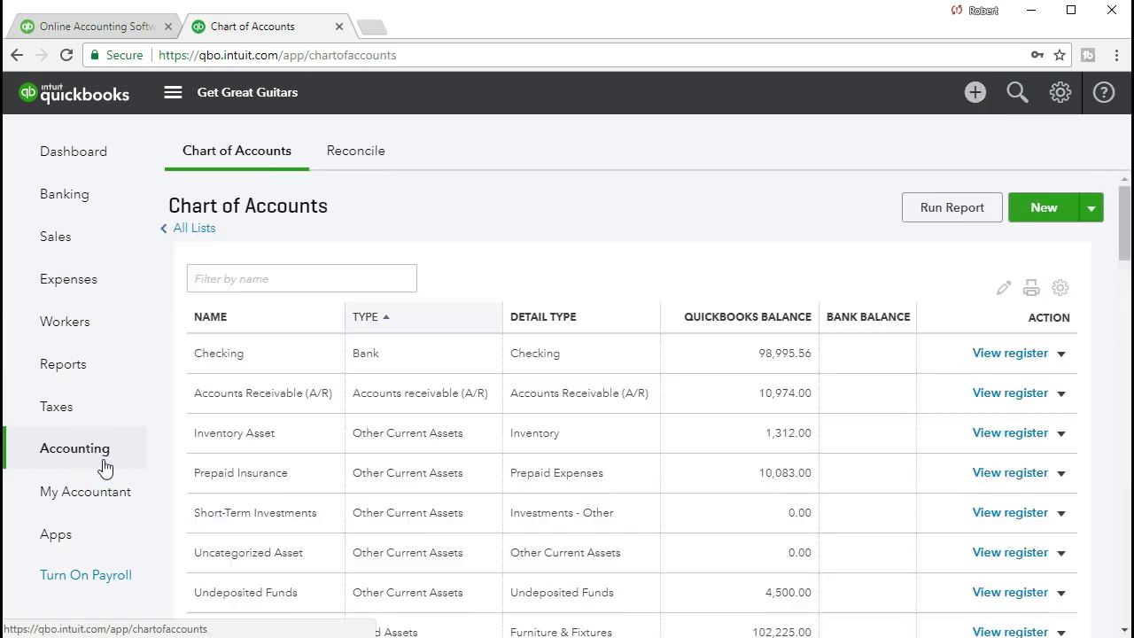
Step: Find Accounts Payable (A/P) in the chart of accounts and open its register
left_click(217, 164)
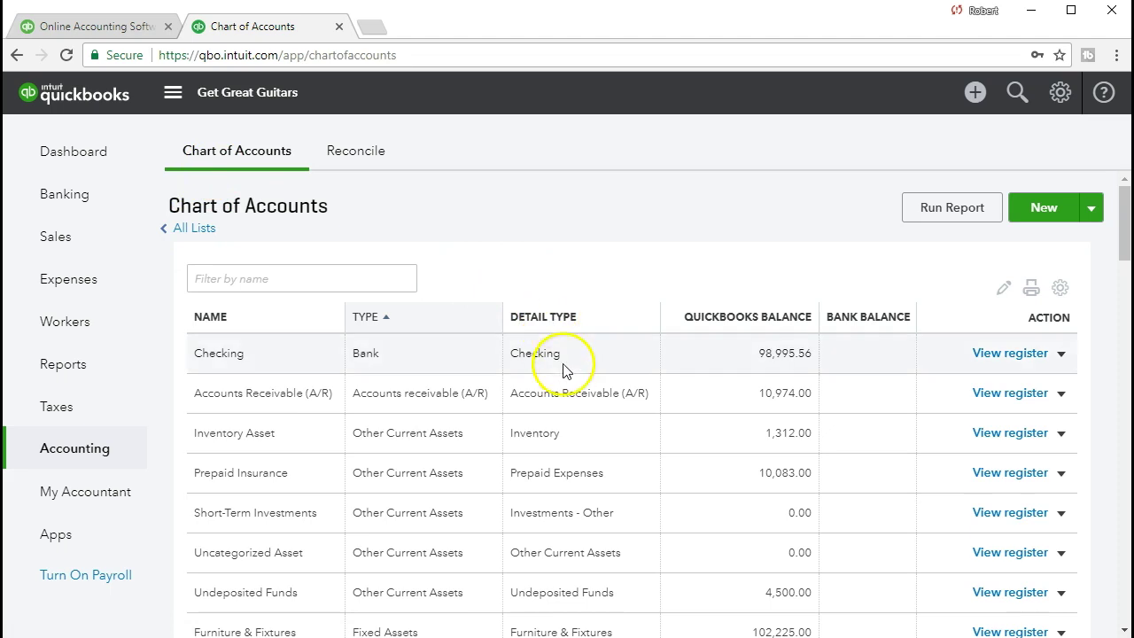
scroll(565, 379, "down", 3)
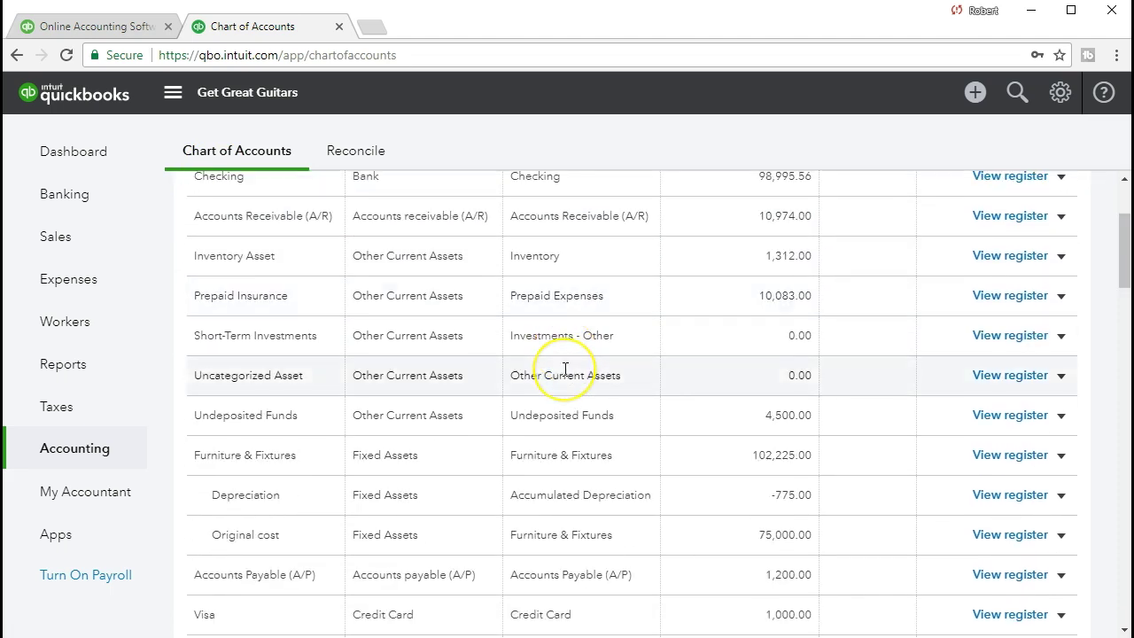
scroll(565, 370, "down", 1)
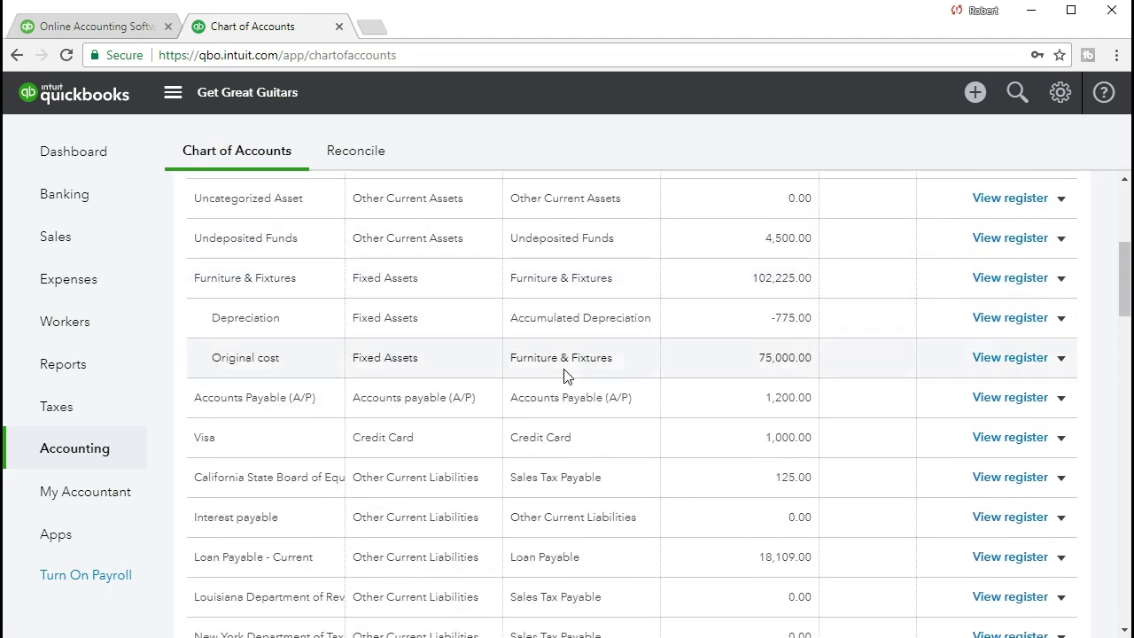
scroll(565, 375, "down", 1)
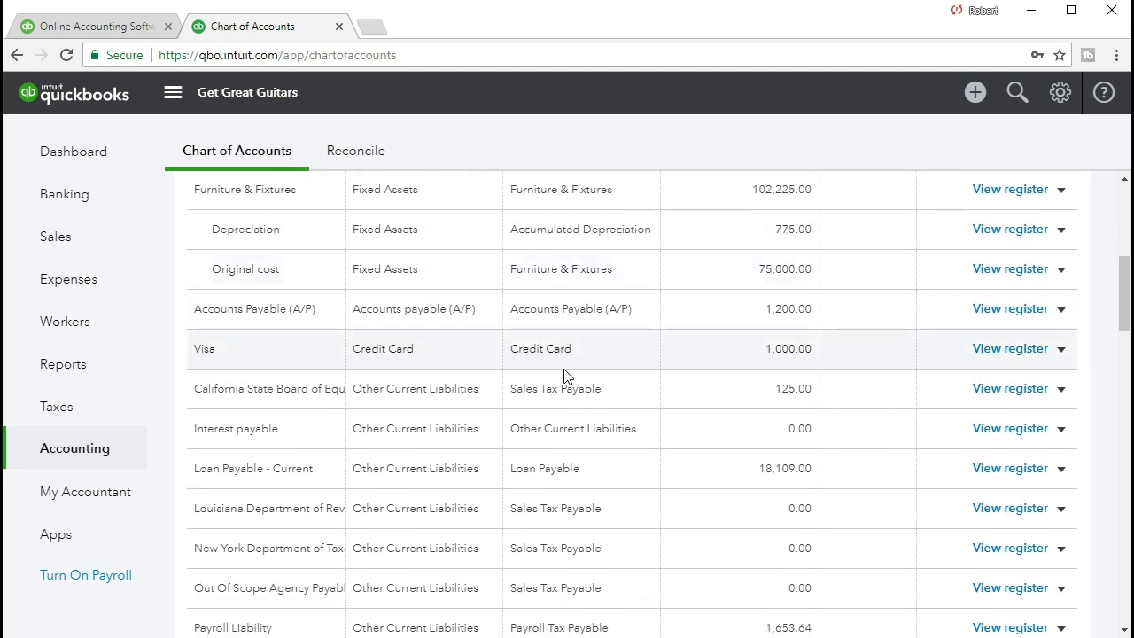
scroll(565, 376, "down", 1)
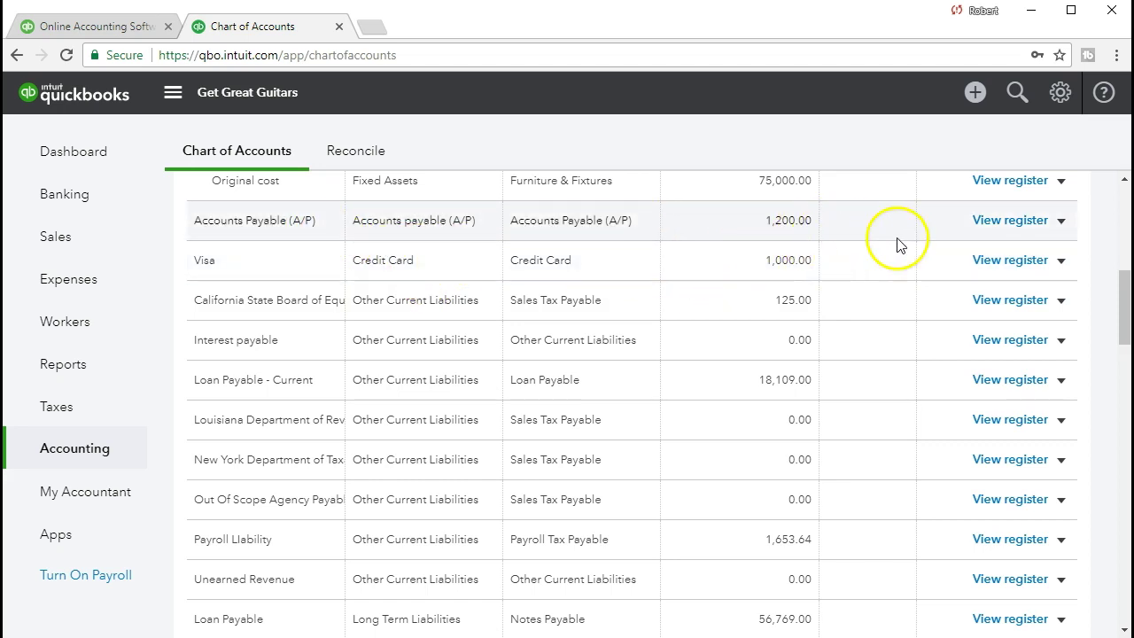
left_click(1012, 222)
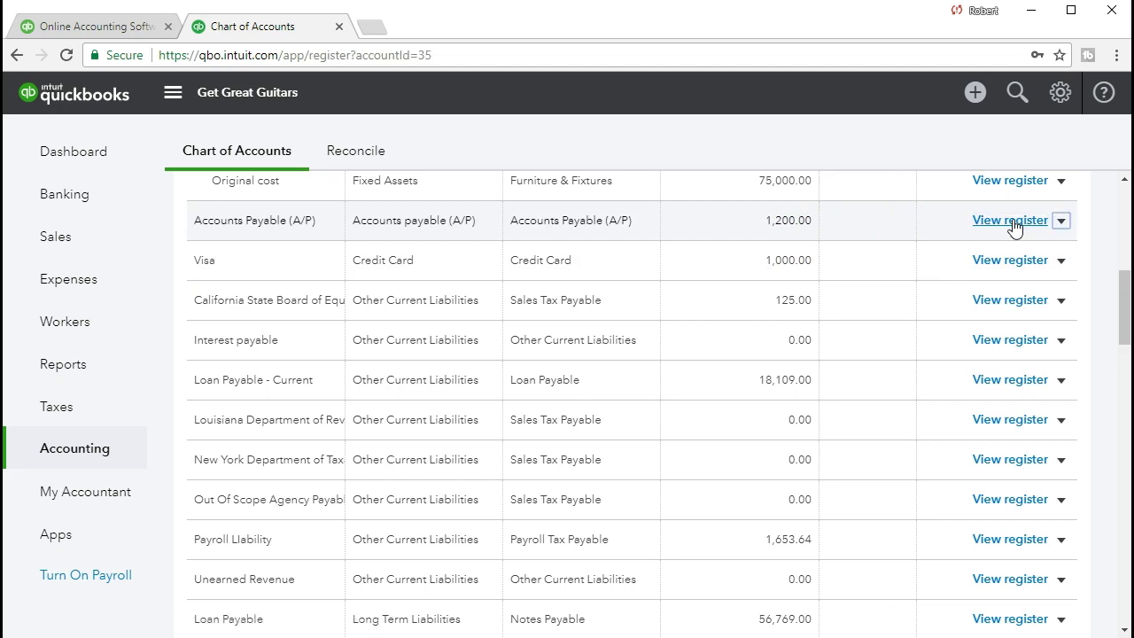
left_click(994, 241)
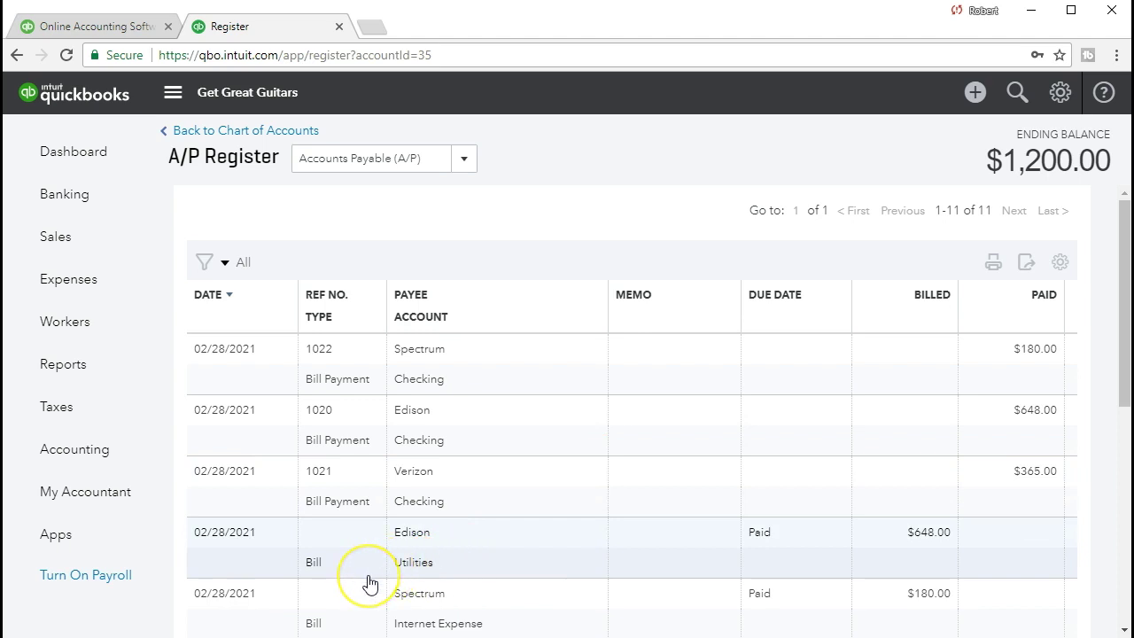
Step: Review the bills and bill payments in the Accounts Payable register down to the oldest entry, and return to the newest ones
scroll(371, 583, "down", 2)
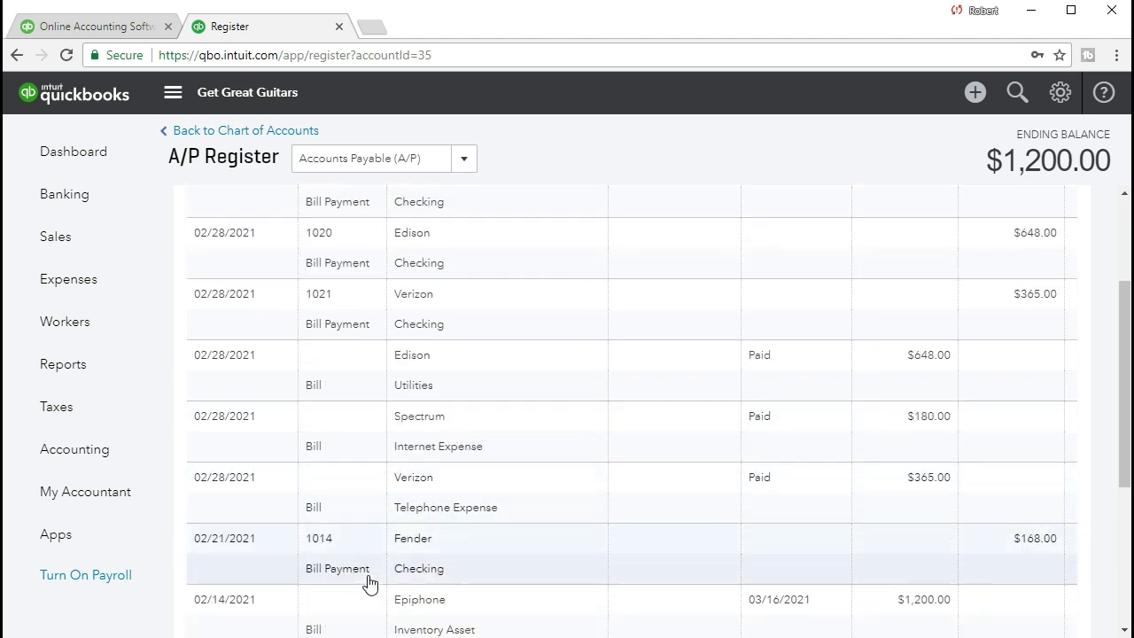
scroll(370, 583, "down", 3)
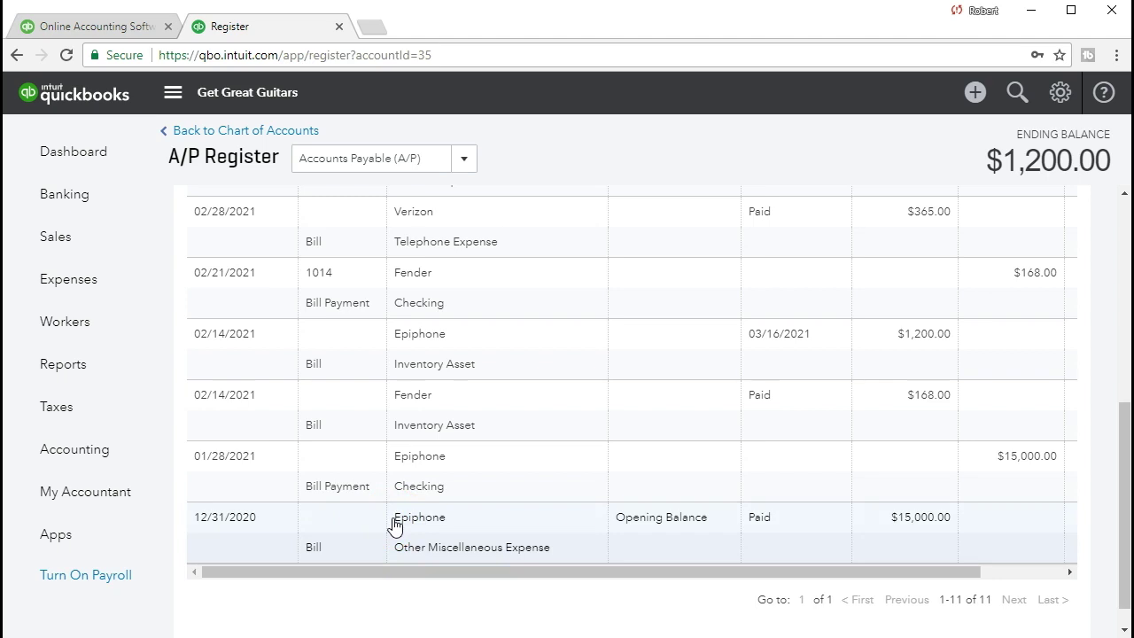
scroll(394, 526, "up", 5)
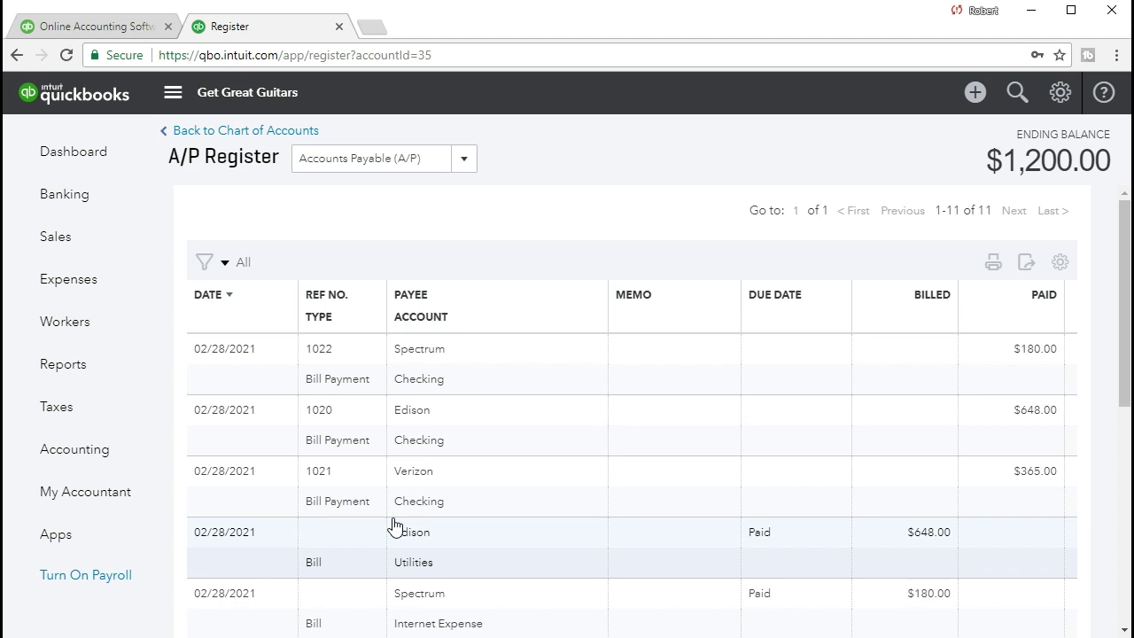
left_click(348, 586)
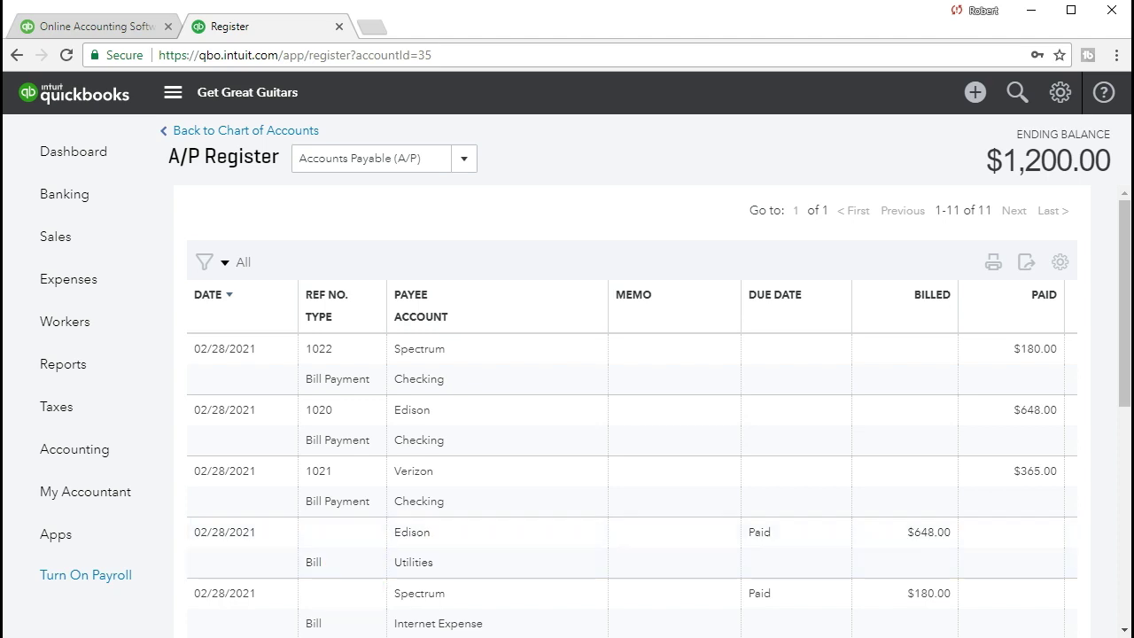